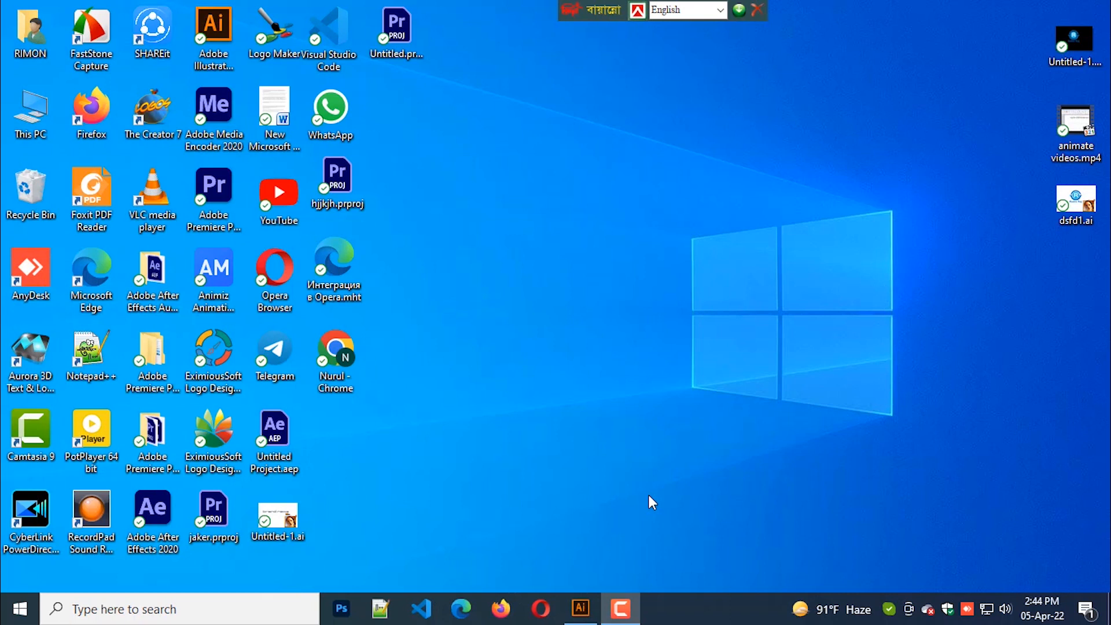
Switch to Illustrator and draw three equal-sized overlapping circles on the artboard, two side by side and one centred below them
left_click(581, 607)
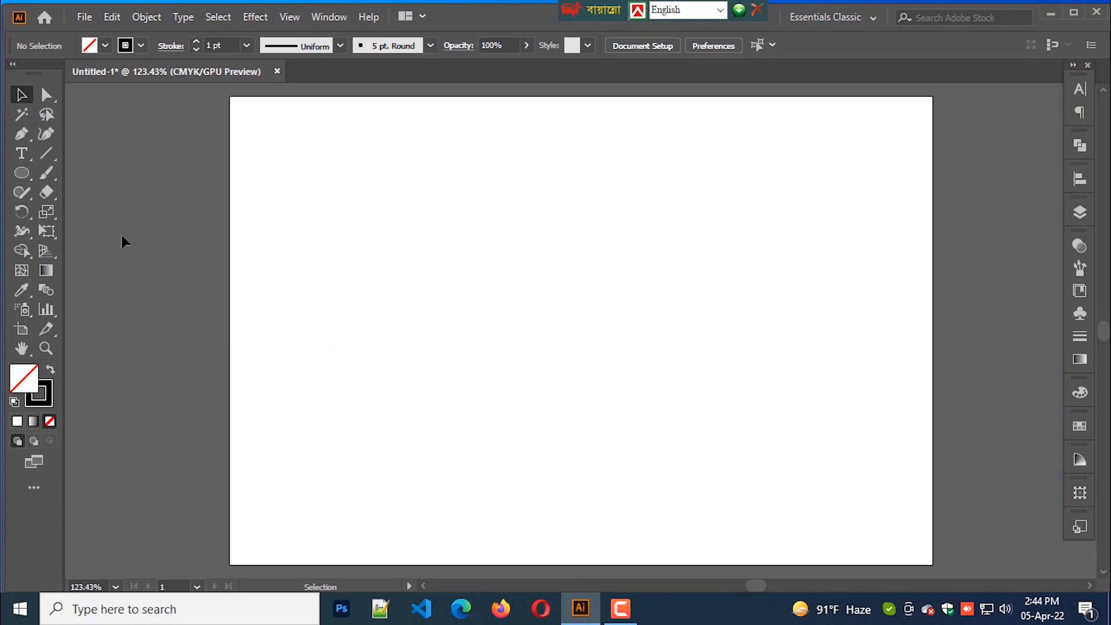
left_click(22, 173)
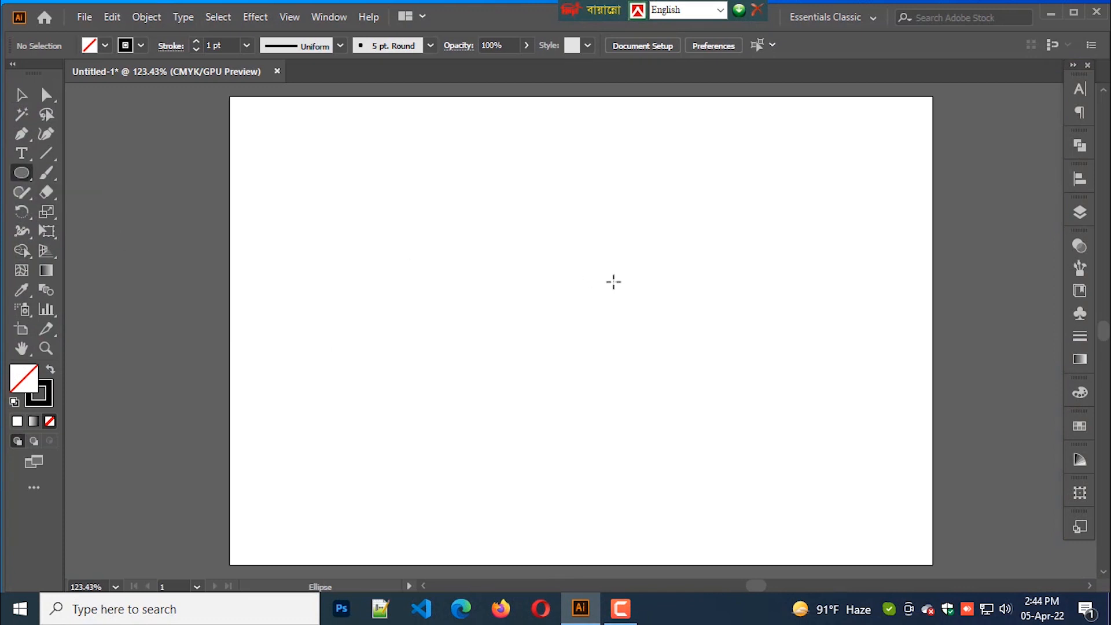
left_click_drag(502, 237, 585, 343)
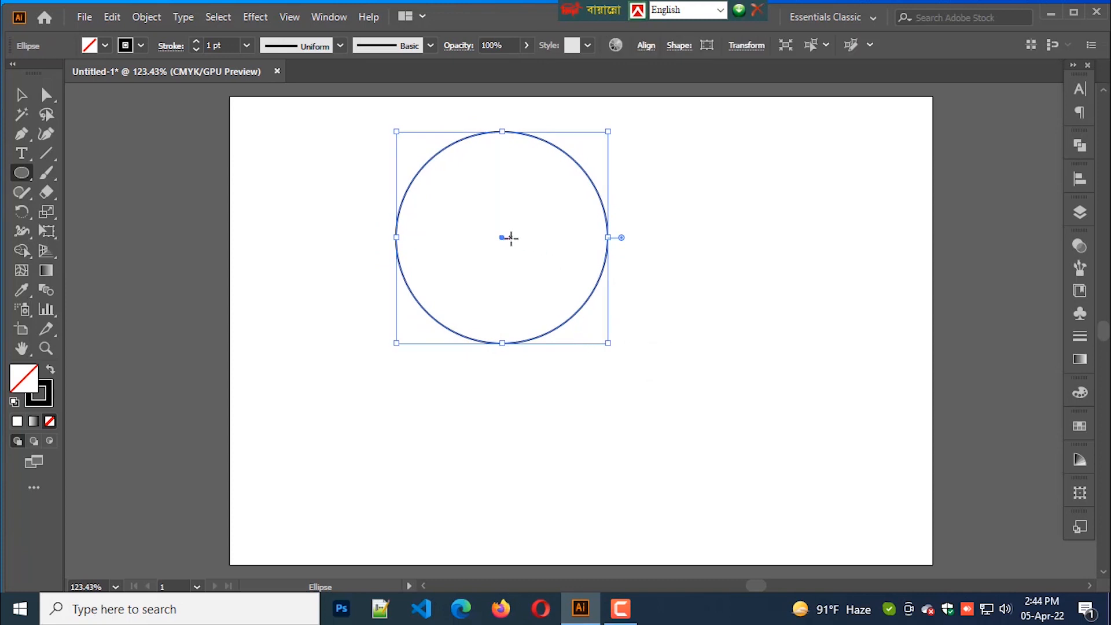
left_click_drag(501, 237, 558, 342)
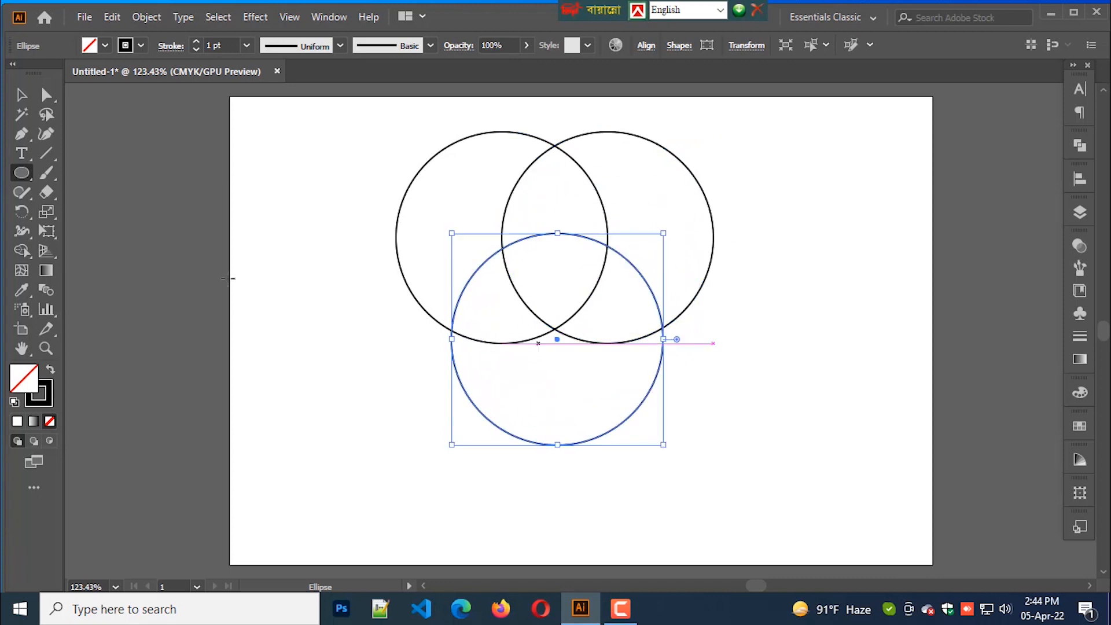
left_click(22, 96)
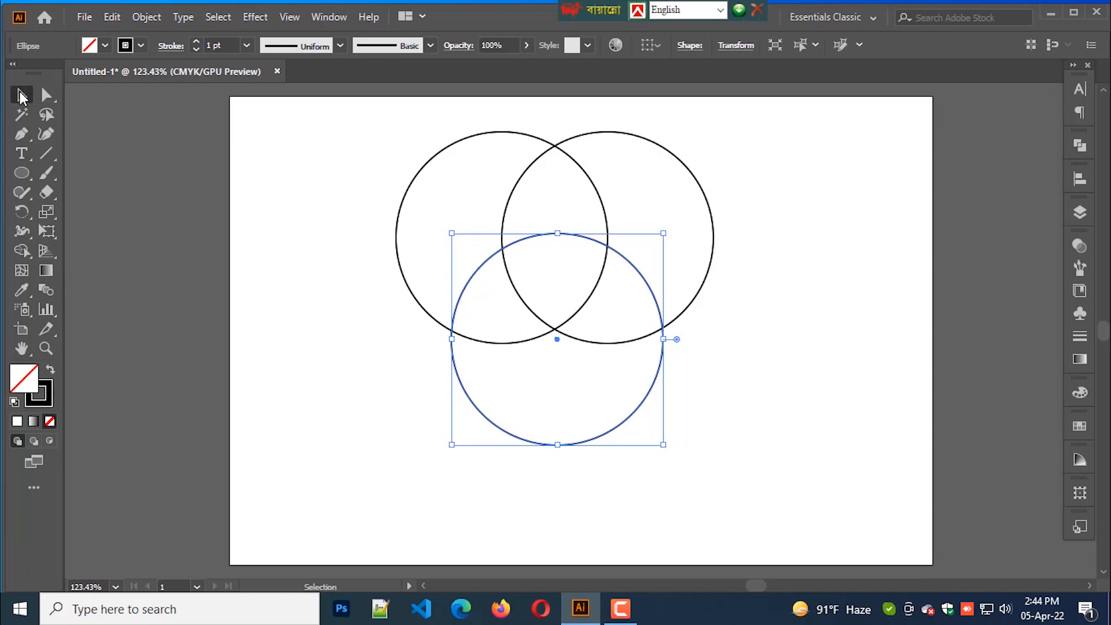
left_click(240, 218)
Draw a fourth, slightly smaller circle centred on the common overlap of the three circles
left_click(22, 173)
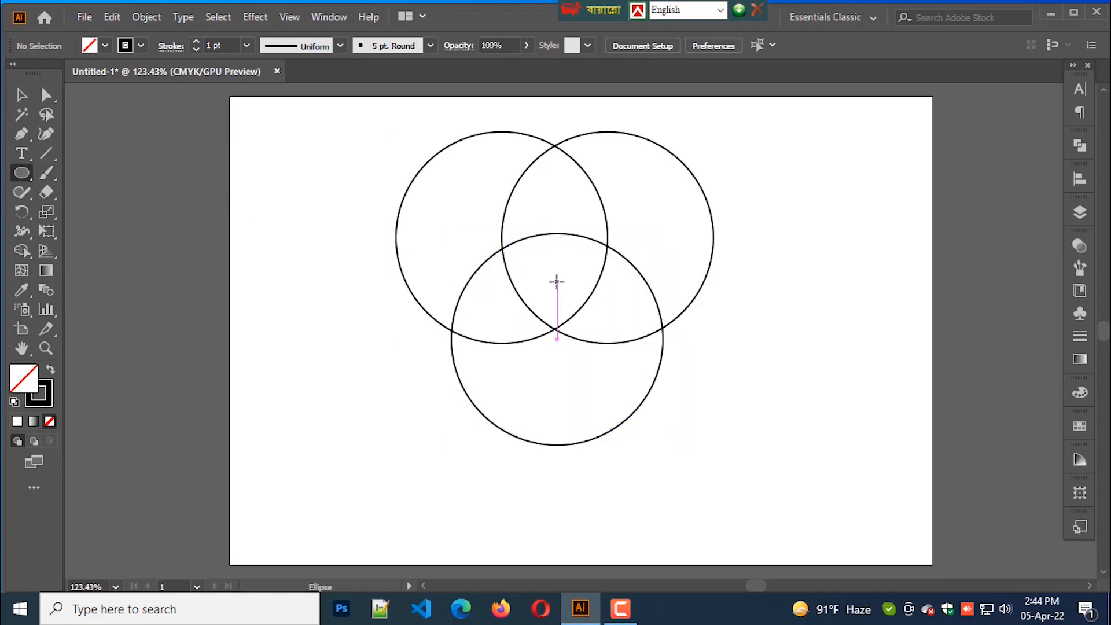
left_click_drag(557, 282, 617, 380)
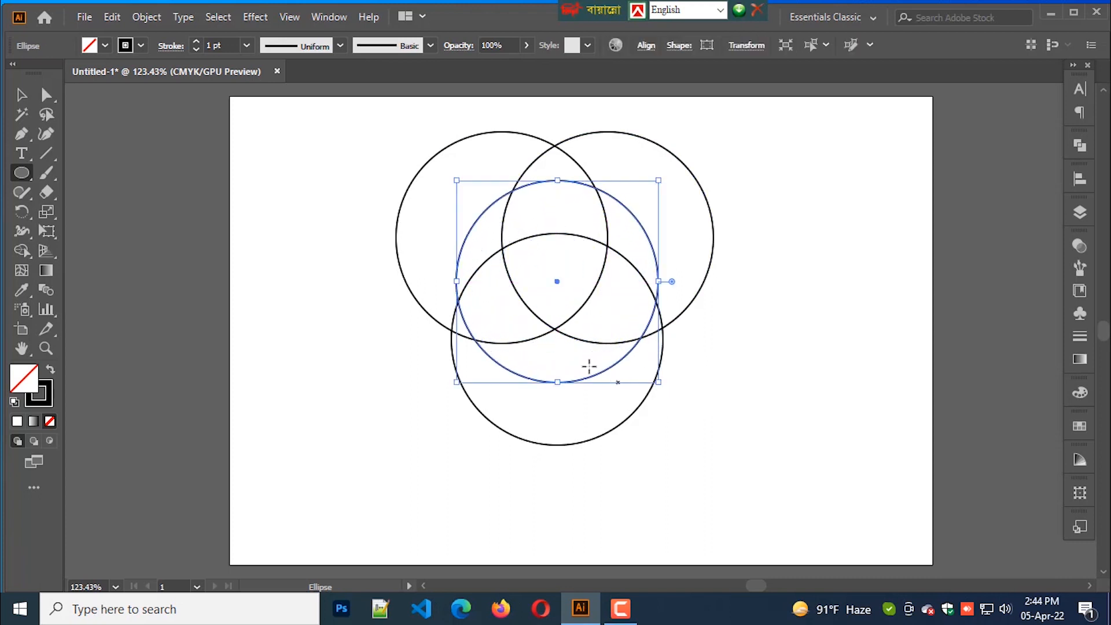
left_click(22, 95)
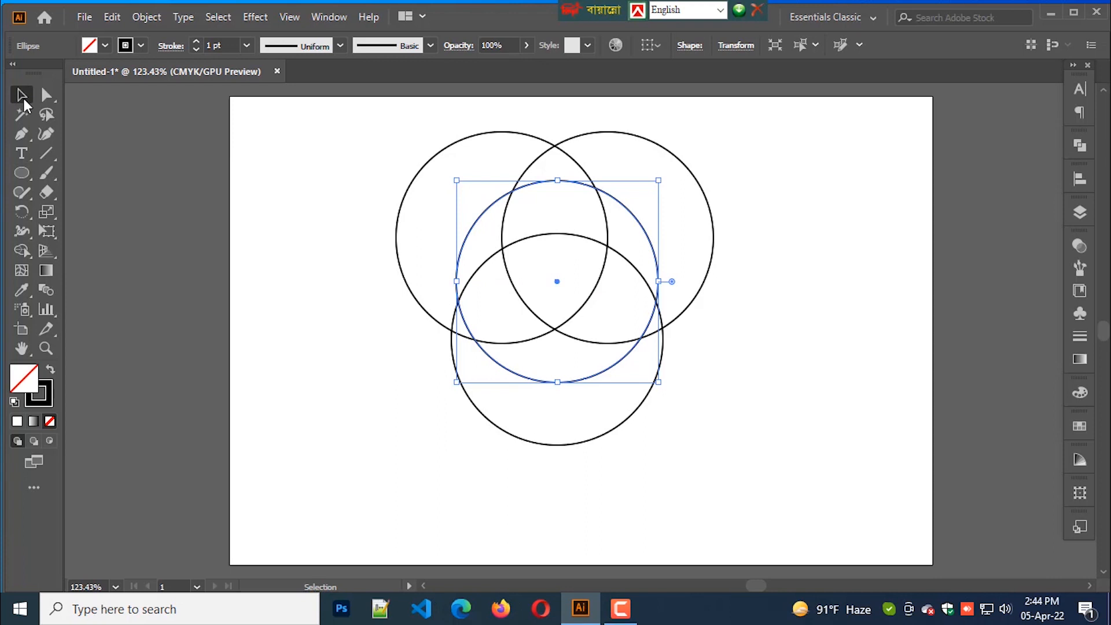
left_click(334, 231)
Merge adjoining regions inside the central circle into three curved blades with the Shape Builder tool on all four circles
left_click_drag(348, 140, 731, 471)
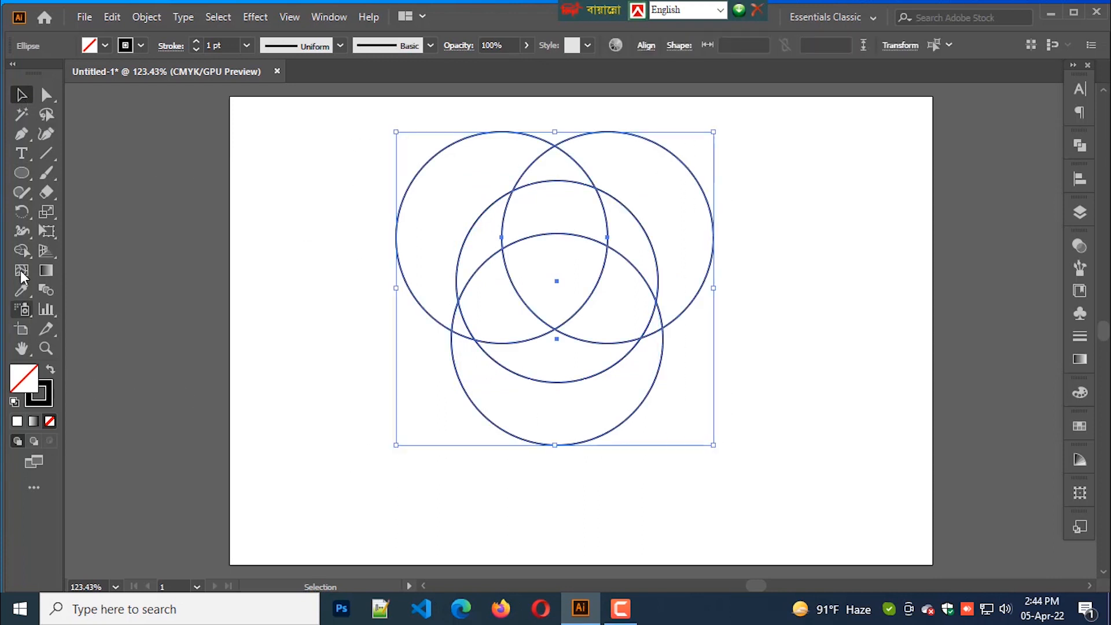
left_click(24, 257)
left_click_drag(588, 220, 620, 243)
left_click_drag(622, 318, 596, 363)
left_click_drag(494, 295, 477, 231)
left_click(22, 94)
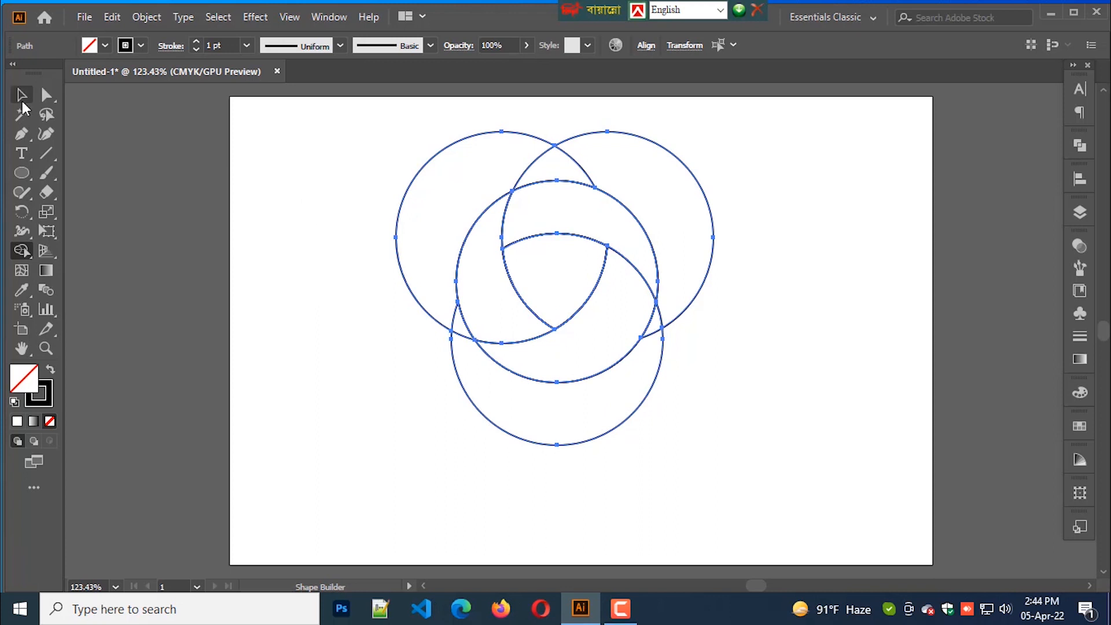
left_click(312, 266)
Group the pieces inside the central circle and delete the leftover parts of the three outer circles
left_click_drag(498, 231, 604, 345)
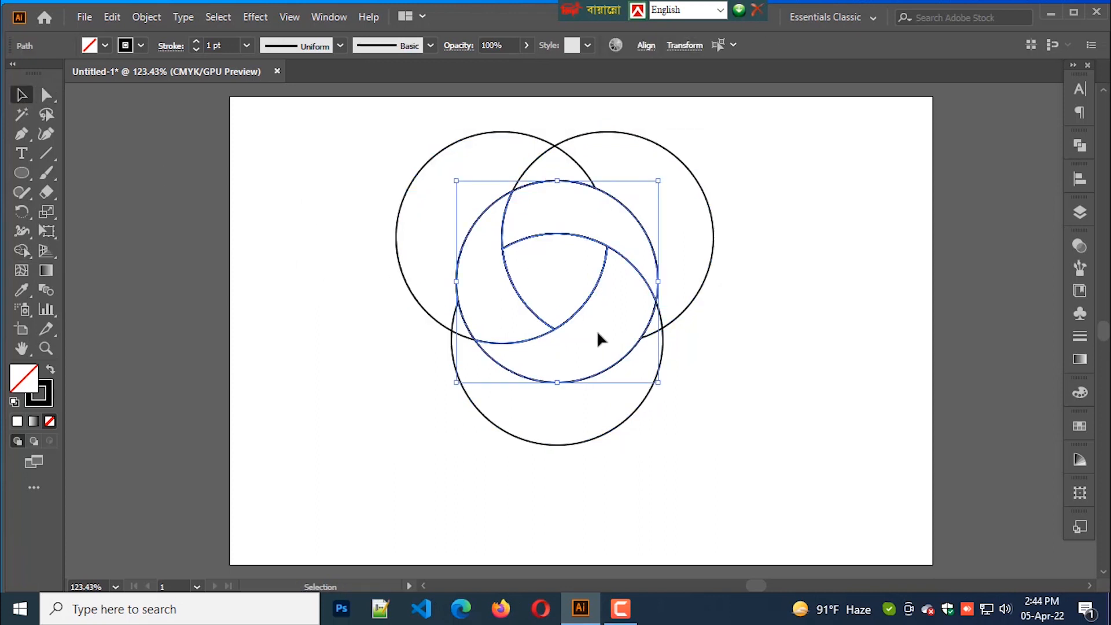
key("ctrl+g")
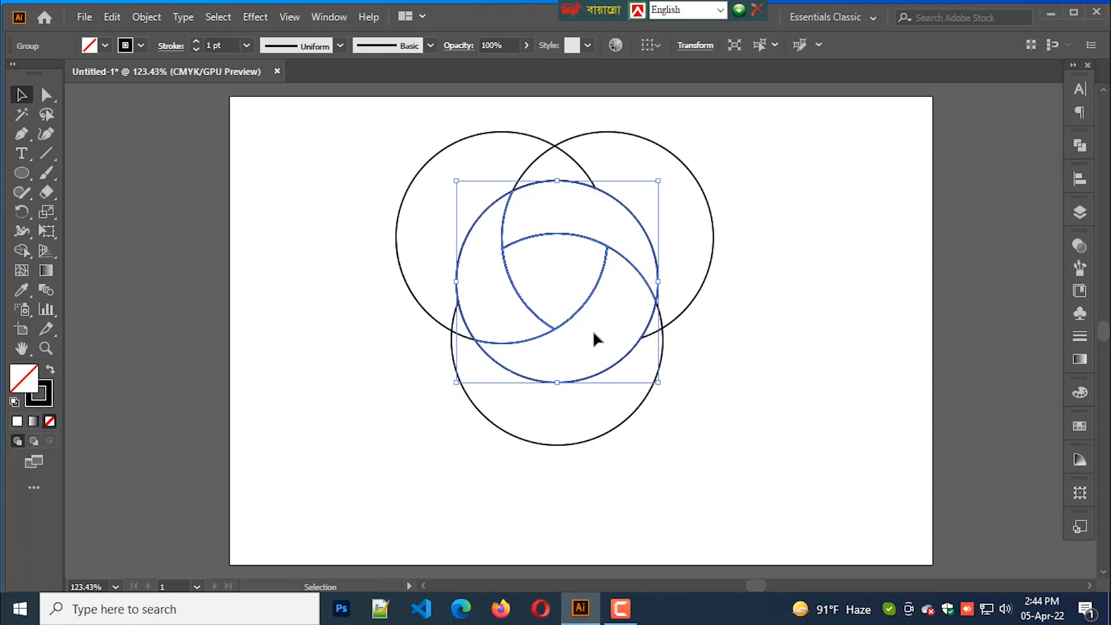
left_click(592, 330, "ctrl")
left_click_drag(374, 134, 748, 457)
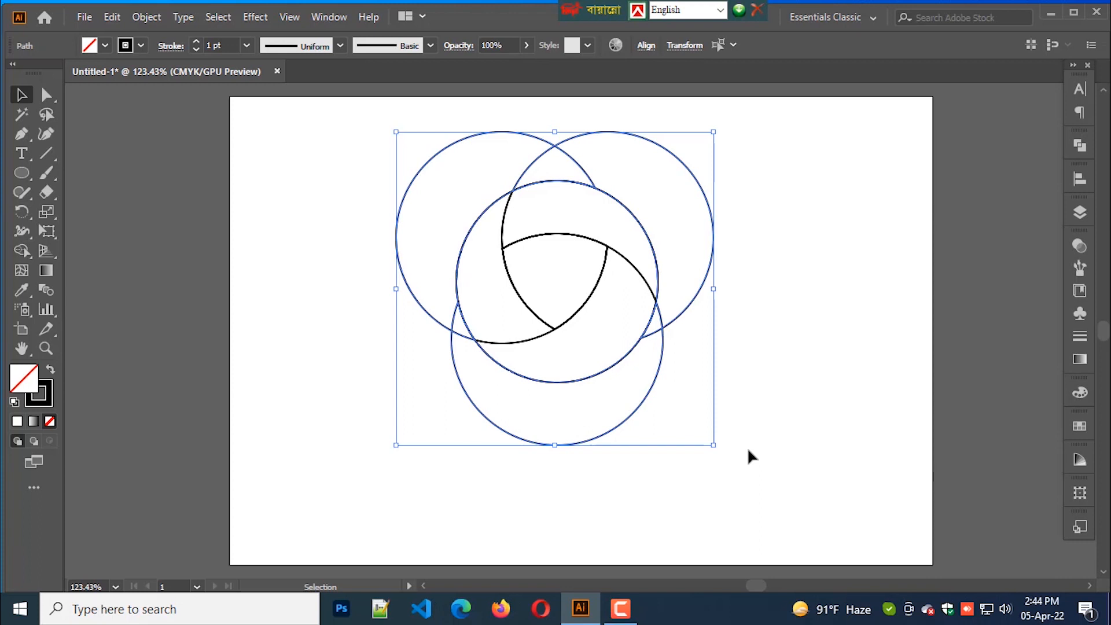
key("Delete")
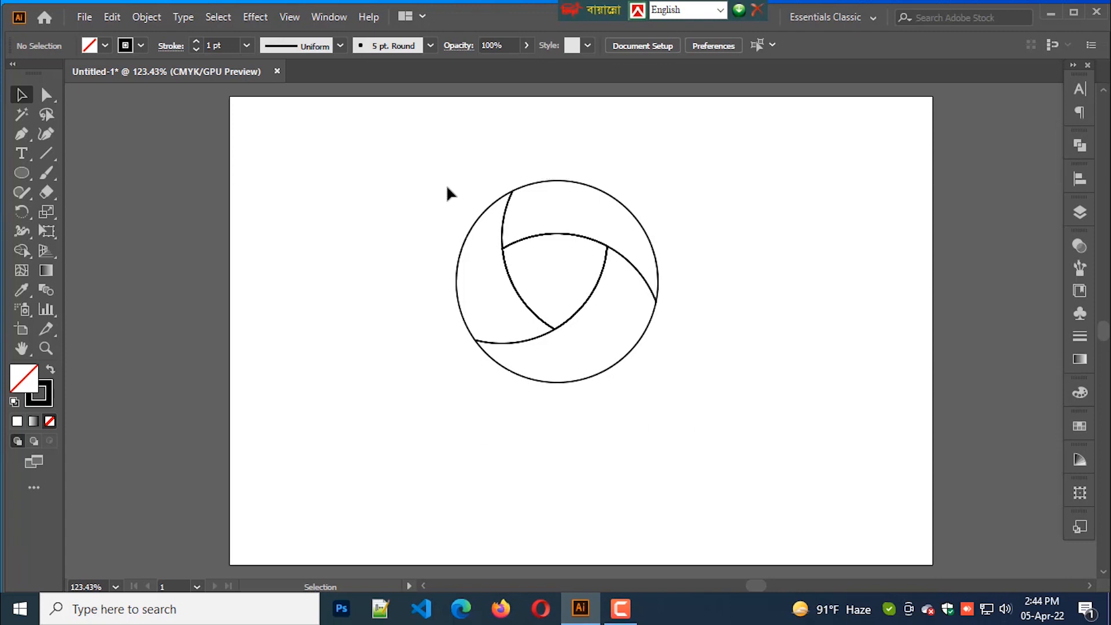
Ungroup the circular design into separate blade and centre pieces that can be selected individually
key("ctrl+a")
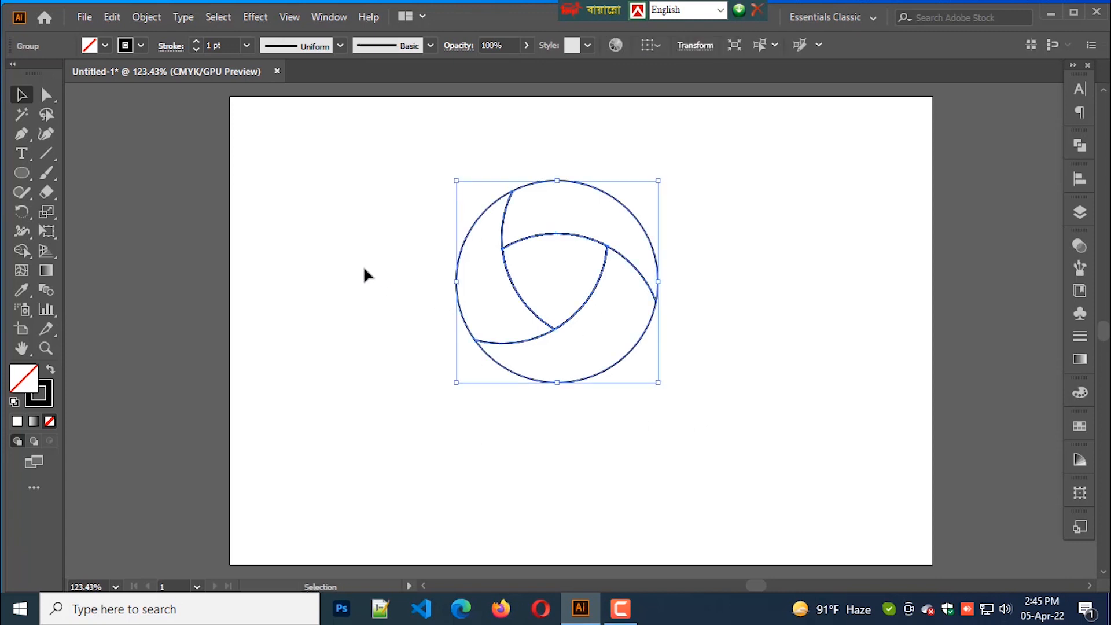
left_click(365, 270)
left_click(464, 316)
left_click(464, 327, "ctrl")
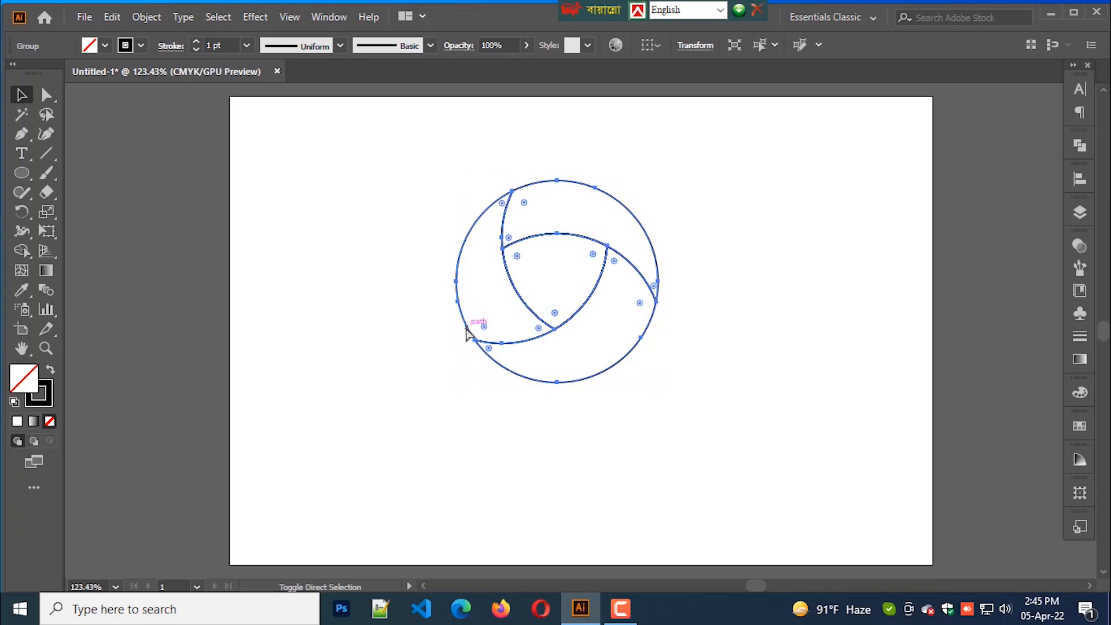
left_click(448, 312)
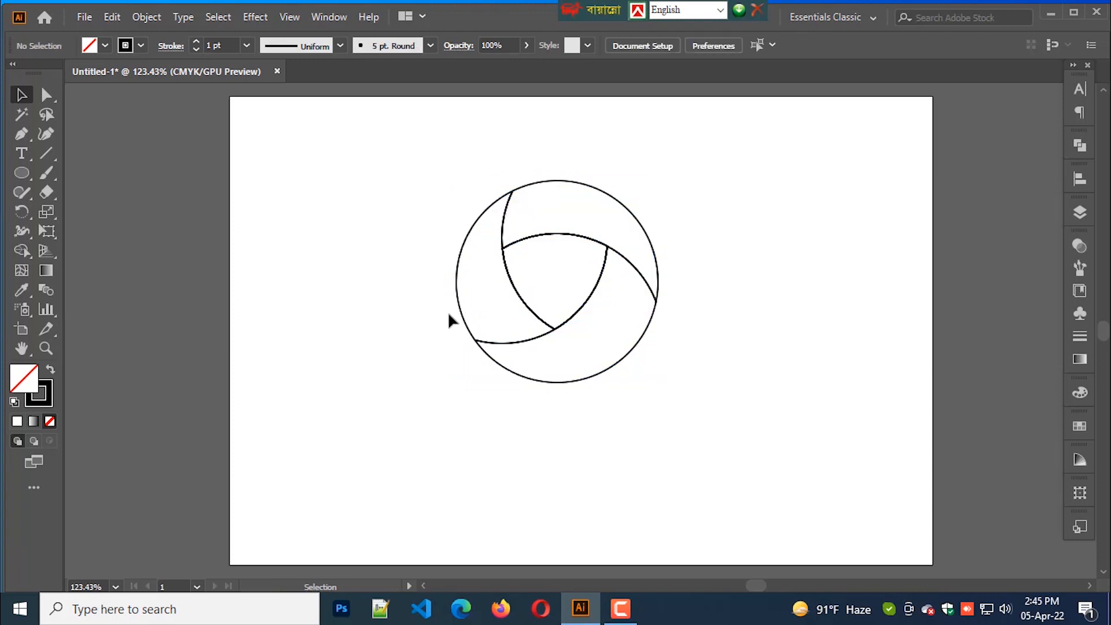
left_click(471, 308)
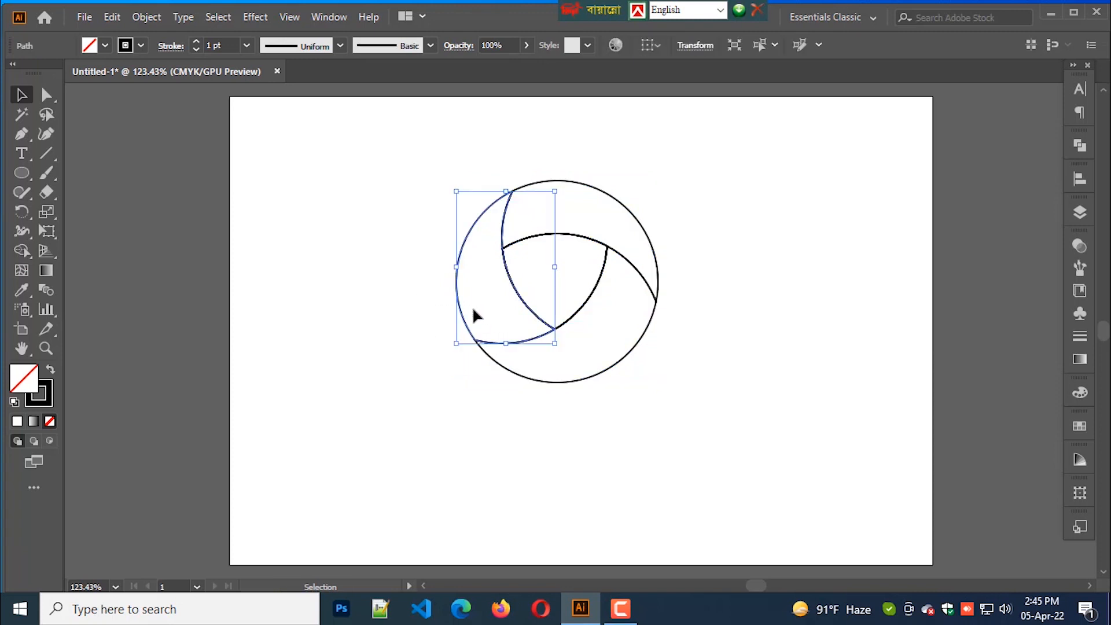
left_click(431, 342)
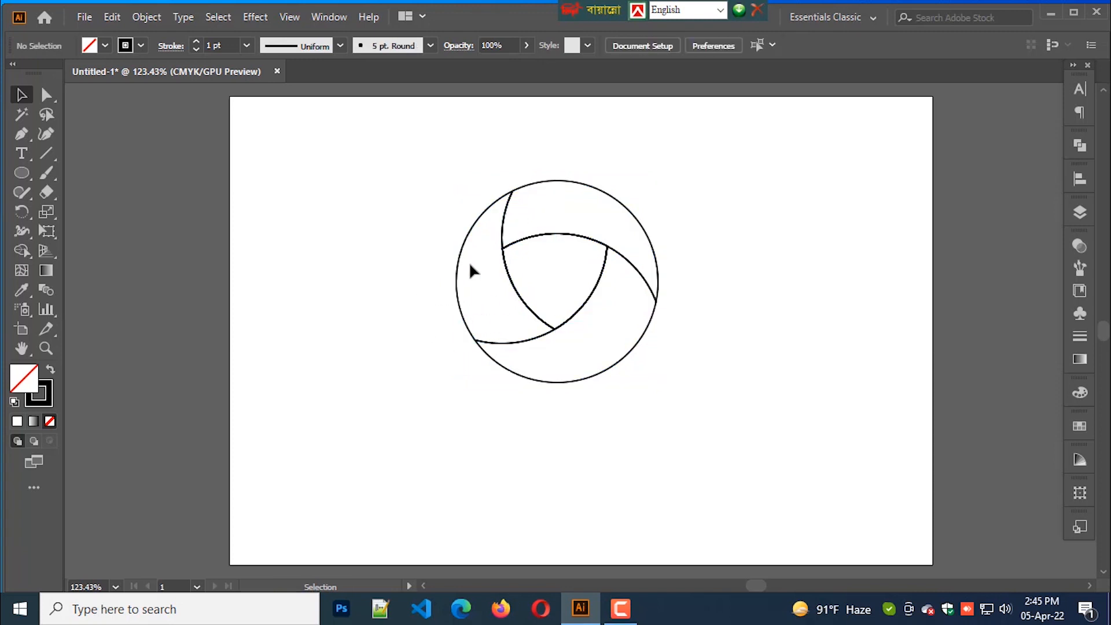
Switch to Firefox, search for "uigradients" and open the uiGradients website
left_click(500, 609)
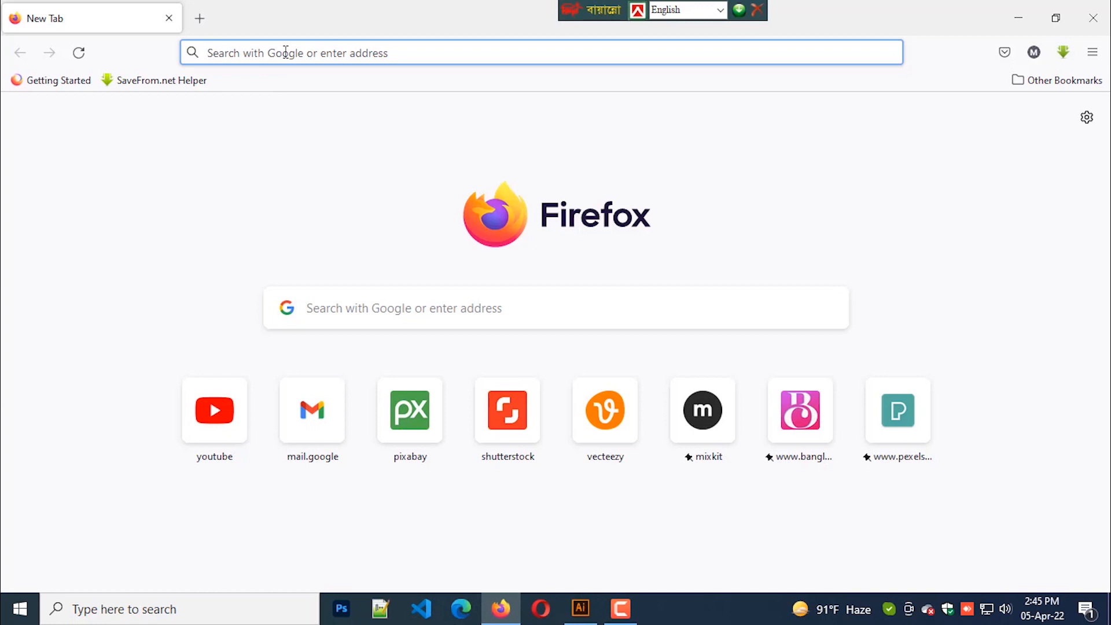
type("uigrad")
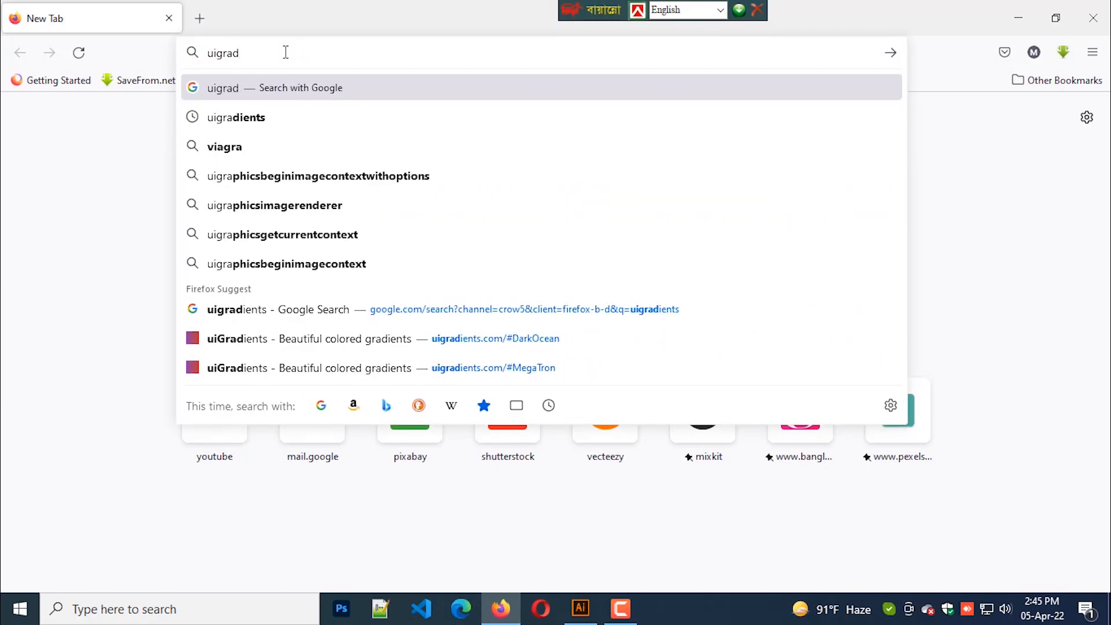
type("ients")
key("Return")
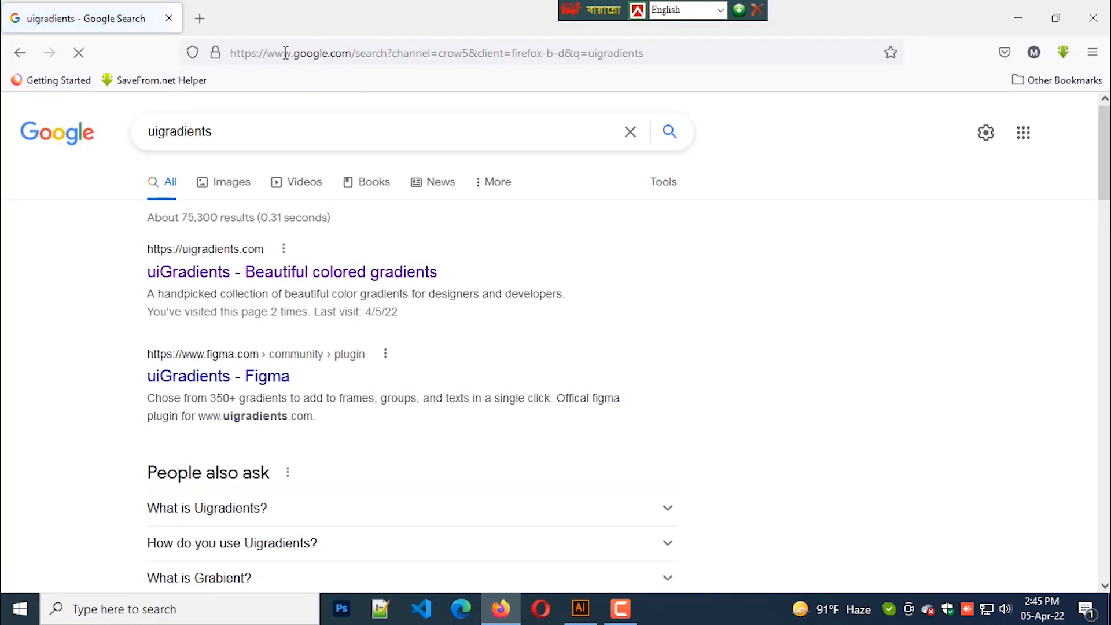
left_click(347, 277)
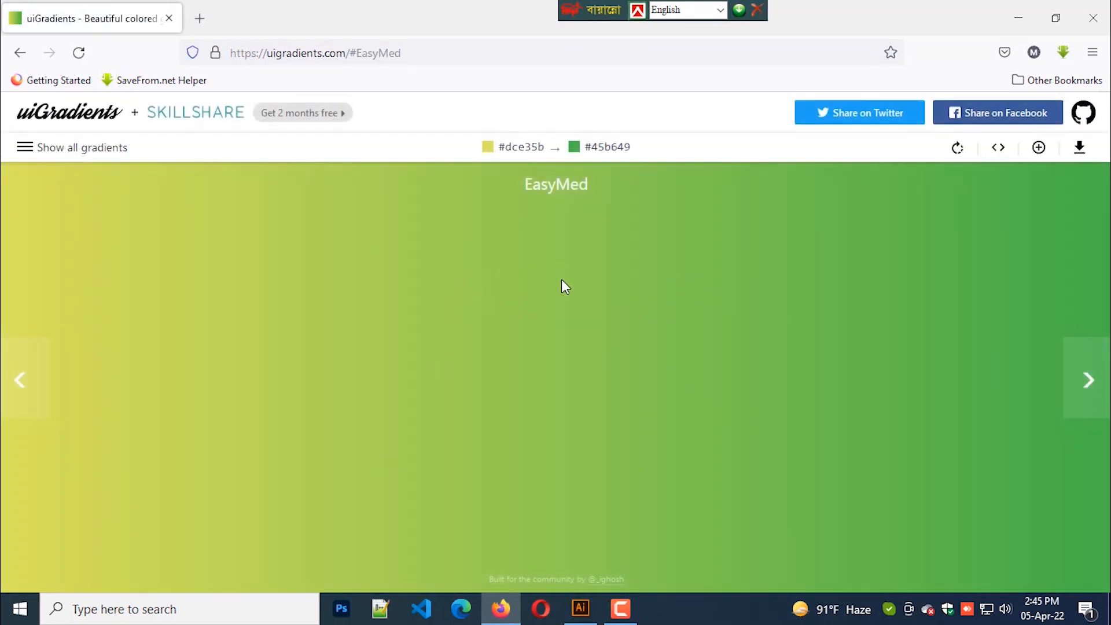
Browse all gradients, open Sin City Red and copy its first colour code, #ed213a
left_click(25, 147)
scroll(498, 364, "down", 5)
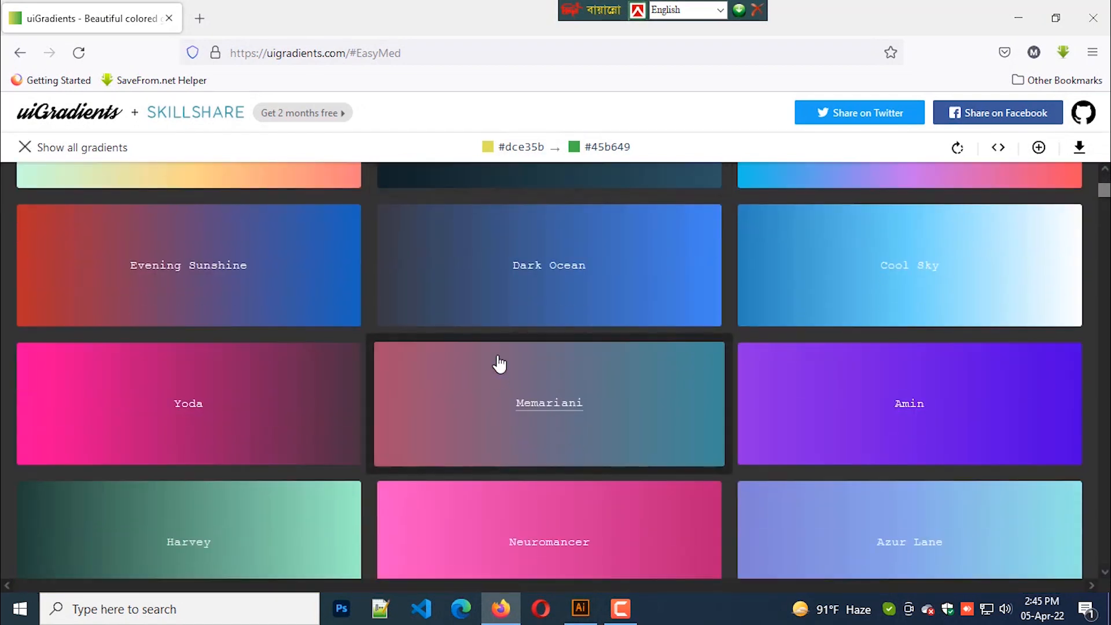
scroll(501, 363, "down", 2)
scroll(486, 364, "up", 6)
scroll(528, 421, "down", 3)
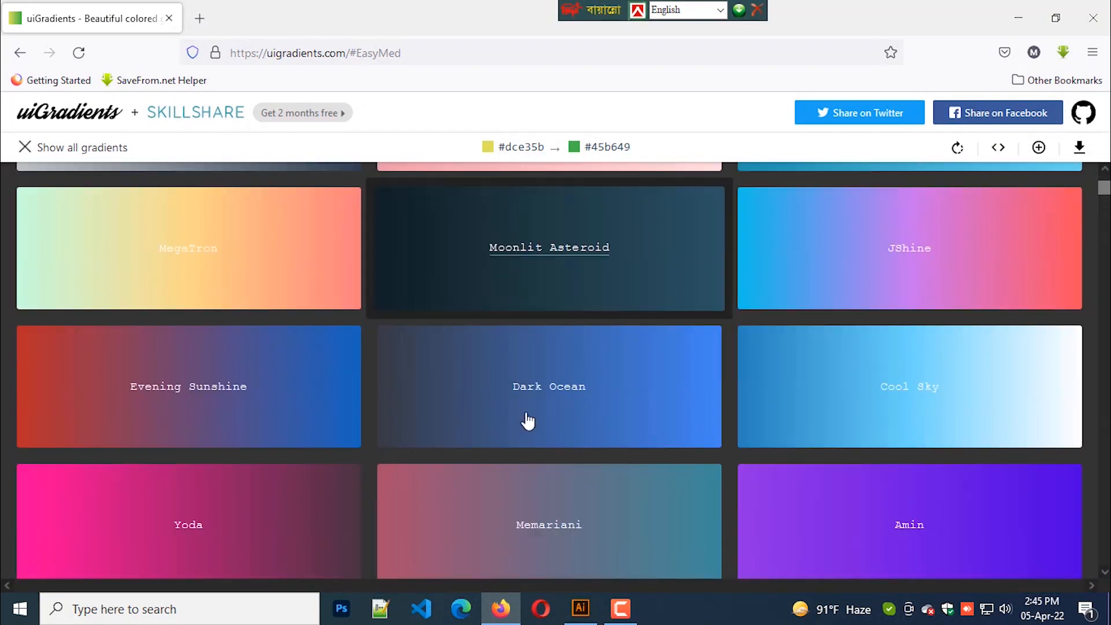
scroll(509, 419, "down", 4)
scroll(492, 416, "down", 5)
scroll(492, 416, "up", 5)
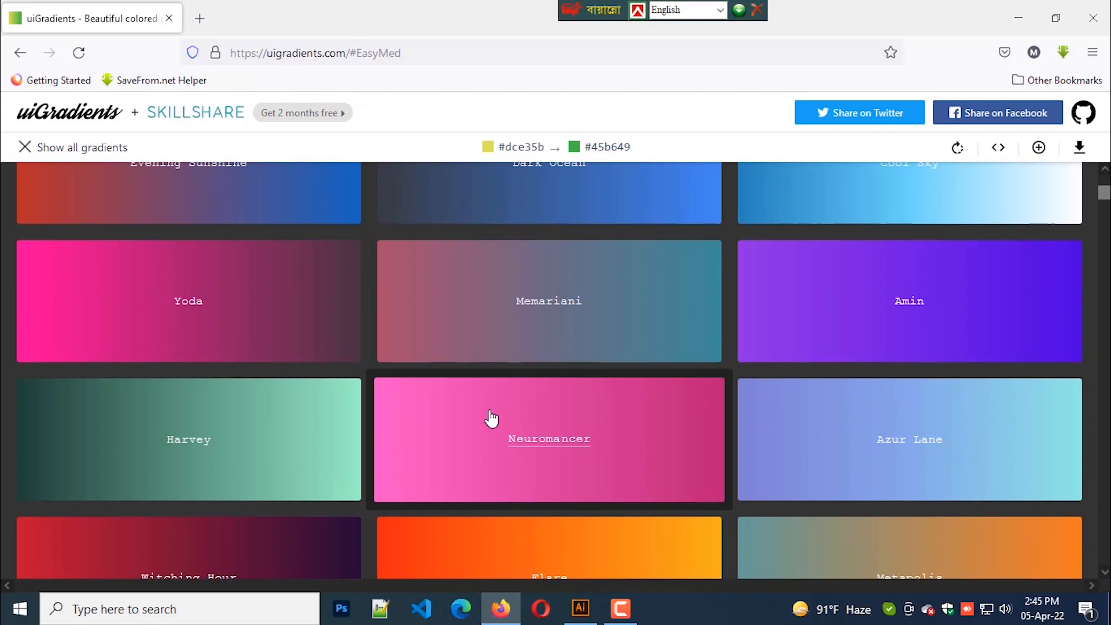
scroll(491, 417, "down", 8)
left_click(272, 318)
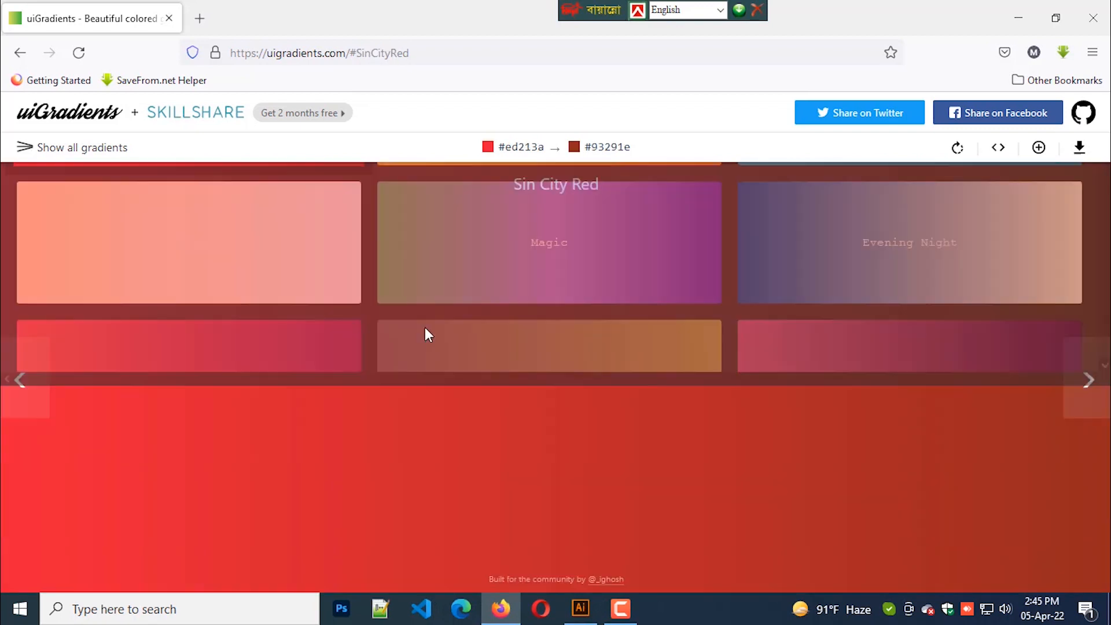
left_click(515, 146)
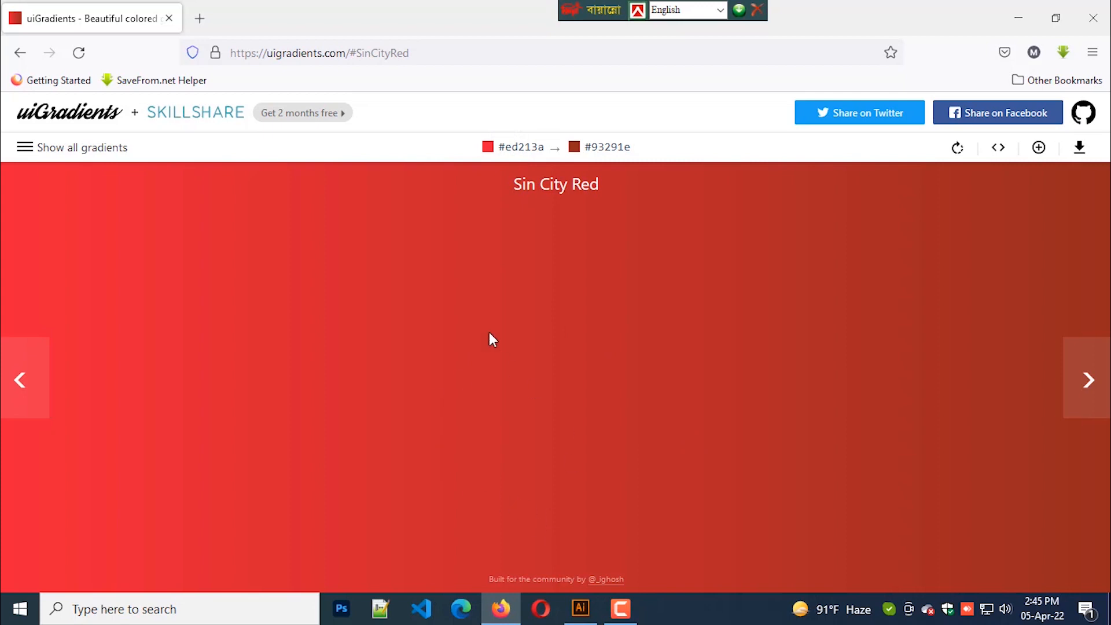
Switch to Illustrator and draw a small rectangle left of the circular design, with its stroke set to none
left_click(581, 607)
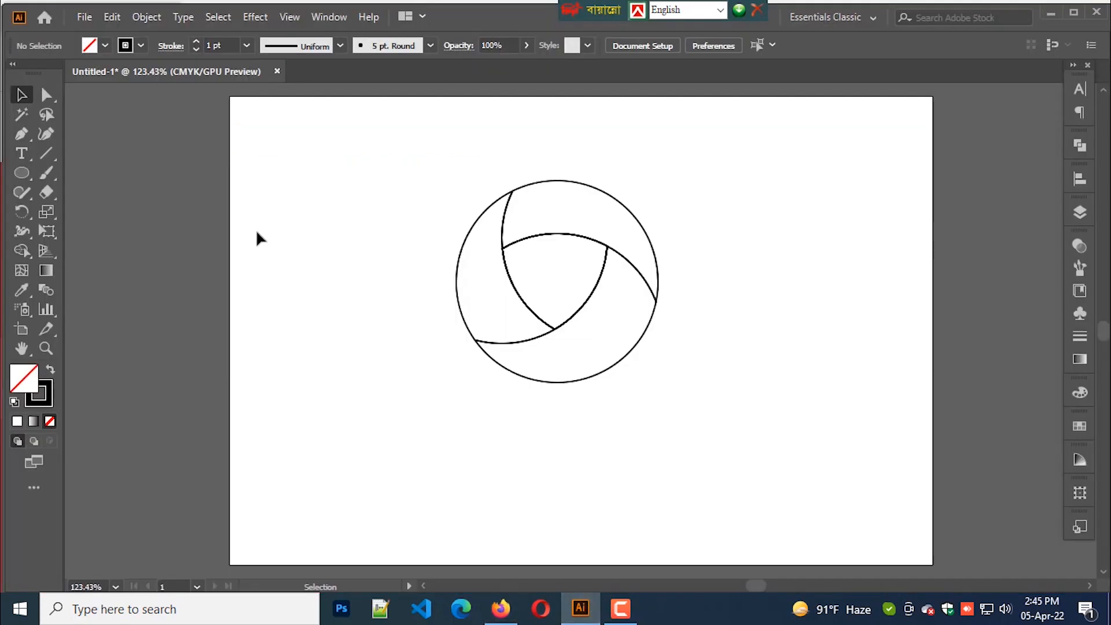
left_click_drag(29, 174, 59, 171)
left_click_drag(313, 181, 396, 225)
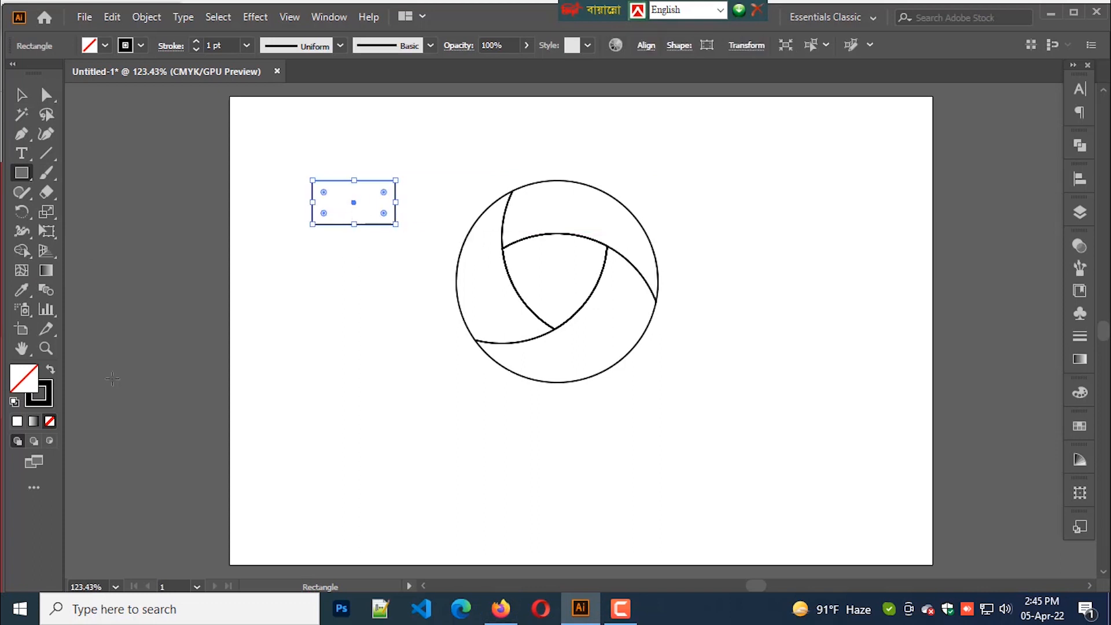
left_click(50, 399)
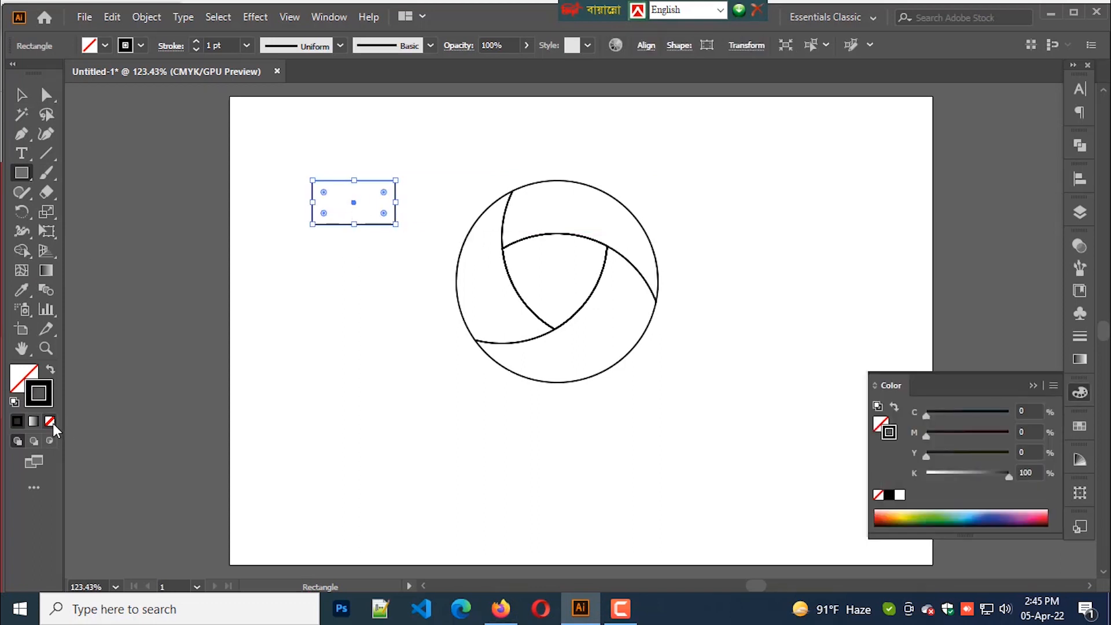
left_click(52, 422)
Fill the small rectangle with the copied colour #ed213a and deselect it
left_click(27, 377)
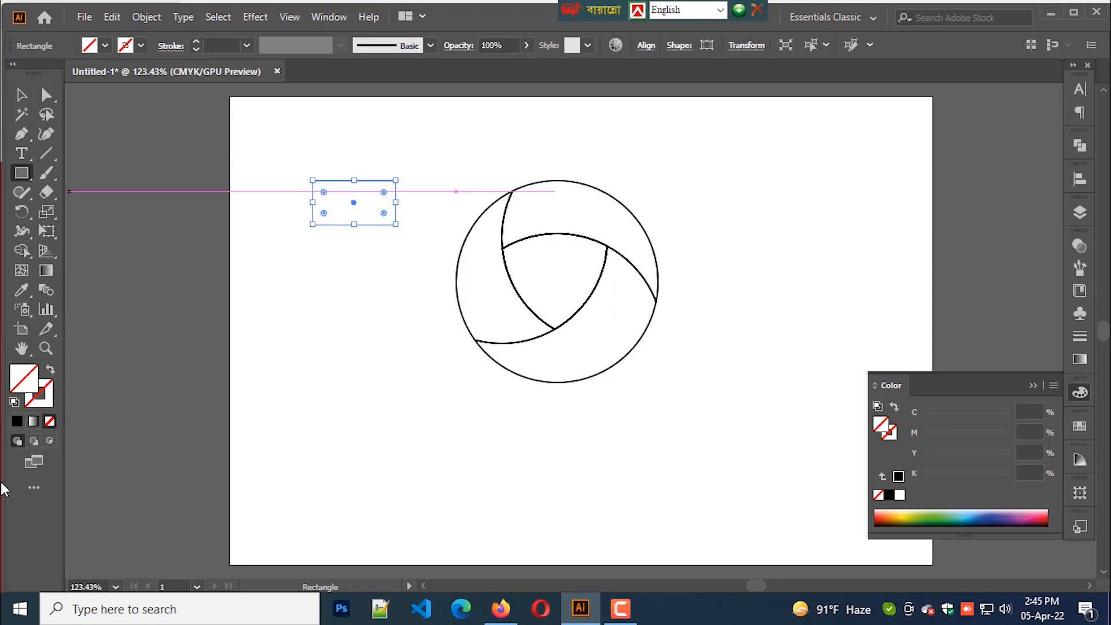
double_click(24, 382)
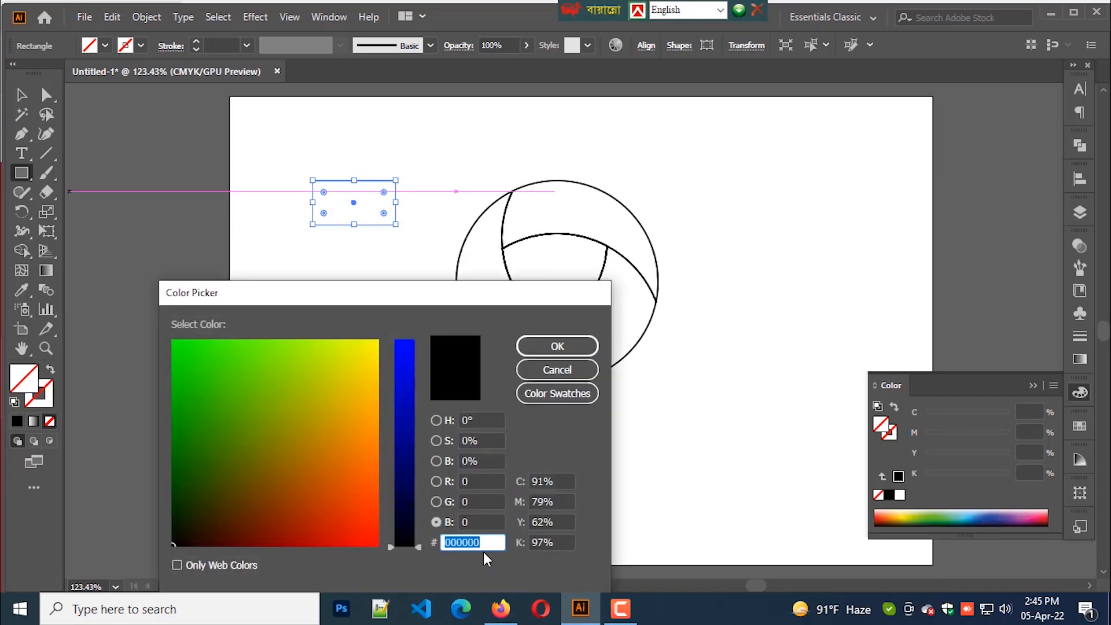
key("ctrl+v")
left_click(558, 346)
left_click(22, 96)
left_click(261, 273)
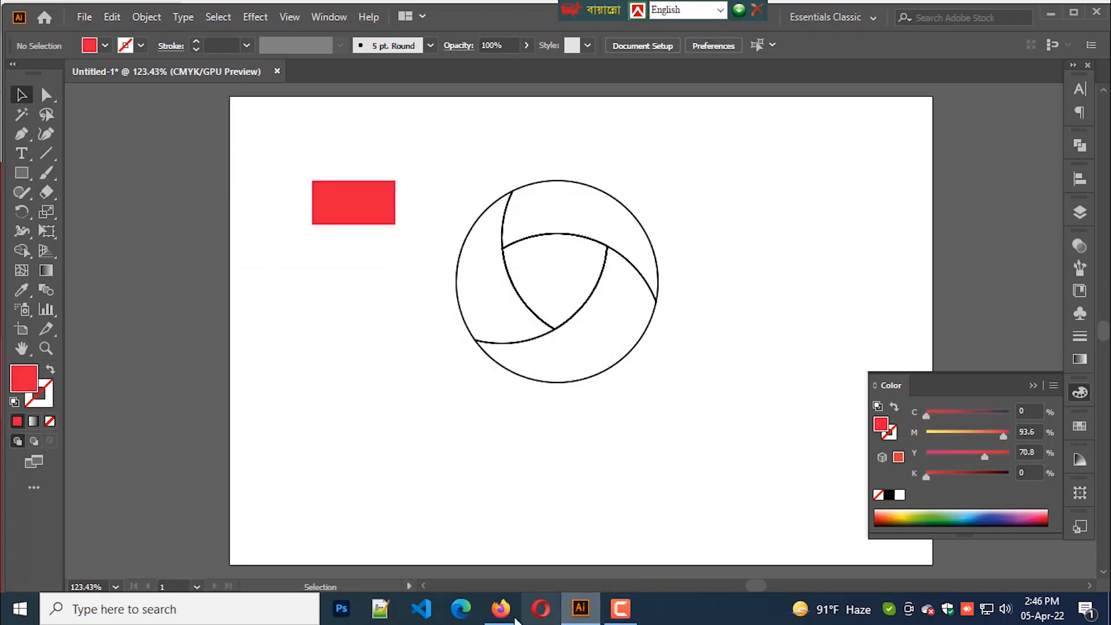
Switch to Firefox, copy Sin City Red's second colour code, #93291e, and return to Illustrator
left_click(501, 609)
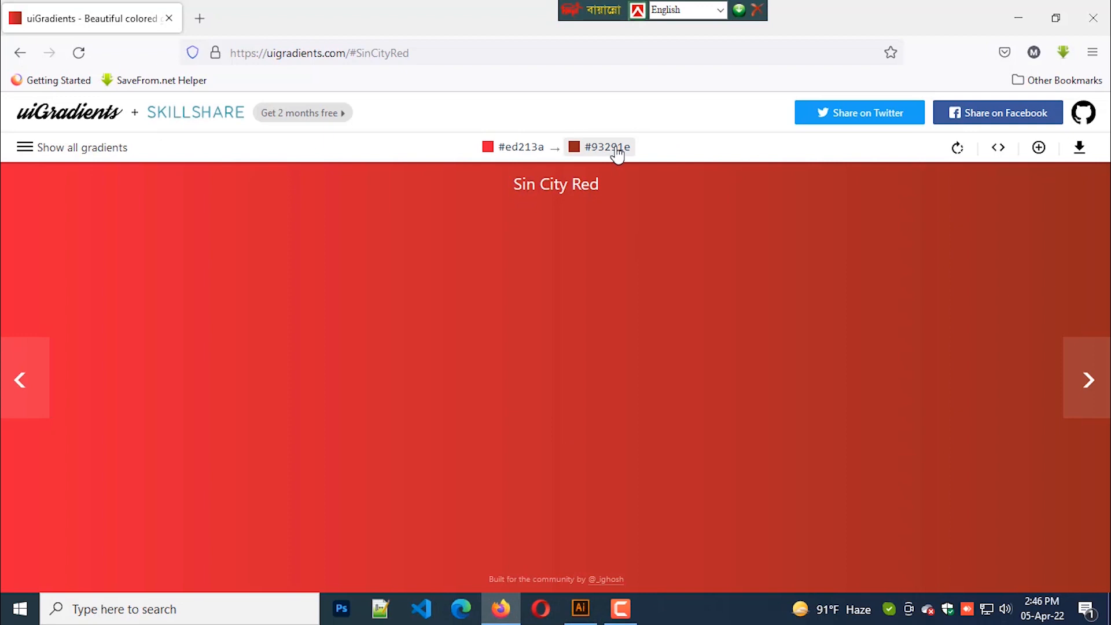
left_click(595, 144)
left_click(505, 603)
Draw a second small rectangle below the red one, fill it with the copied colour #93291e and deselect it
left_click(22, 171)
left_click_drag(289, 257, 391, 301)
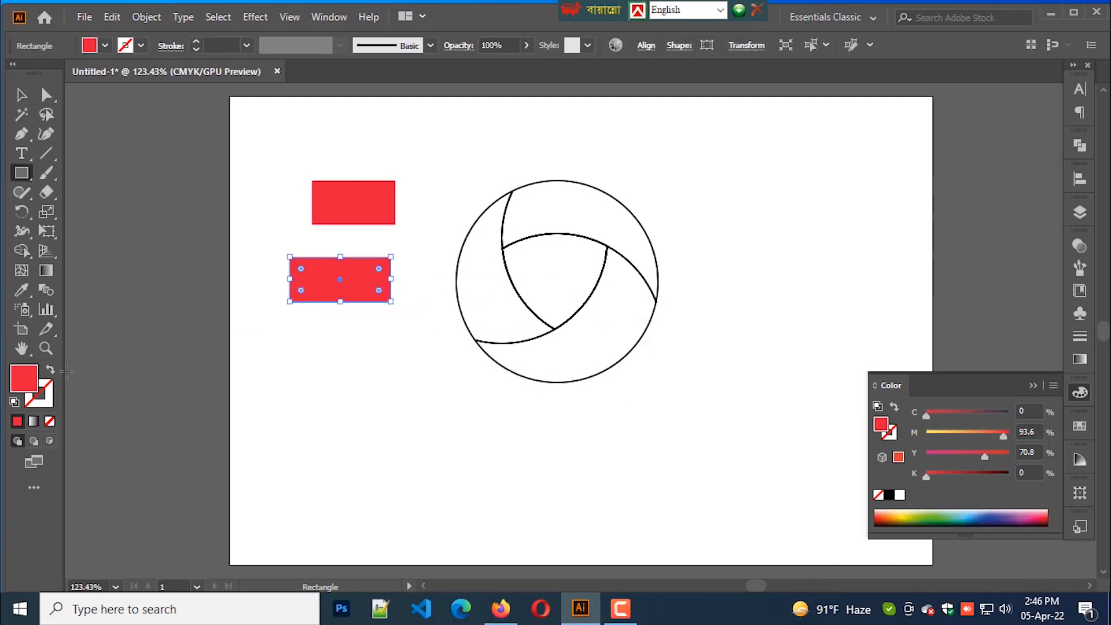
double_click(16, 387)
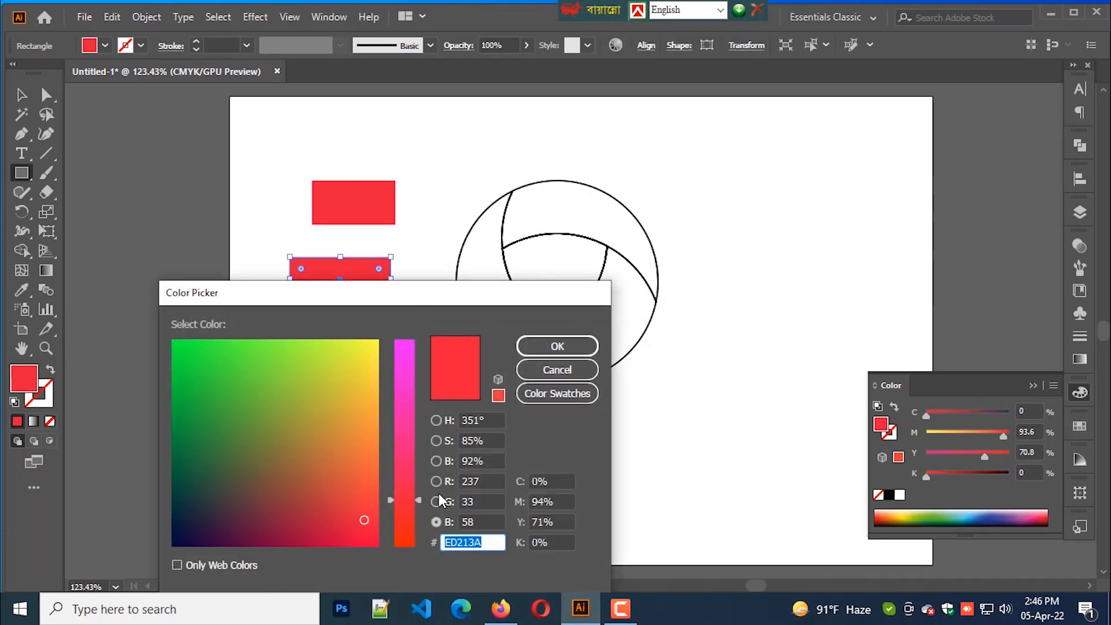
key("ctrl+v")
left_click(557, 347)
left_click(22, 94)
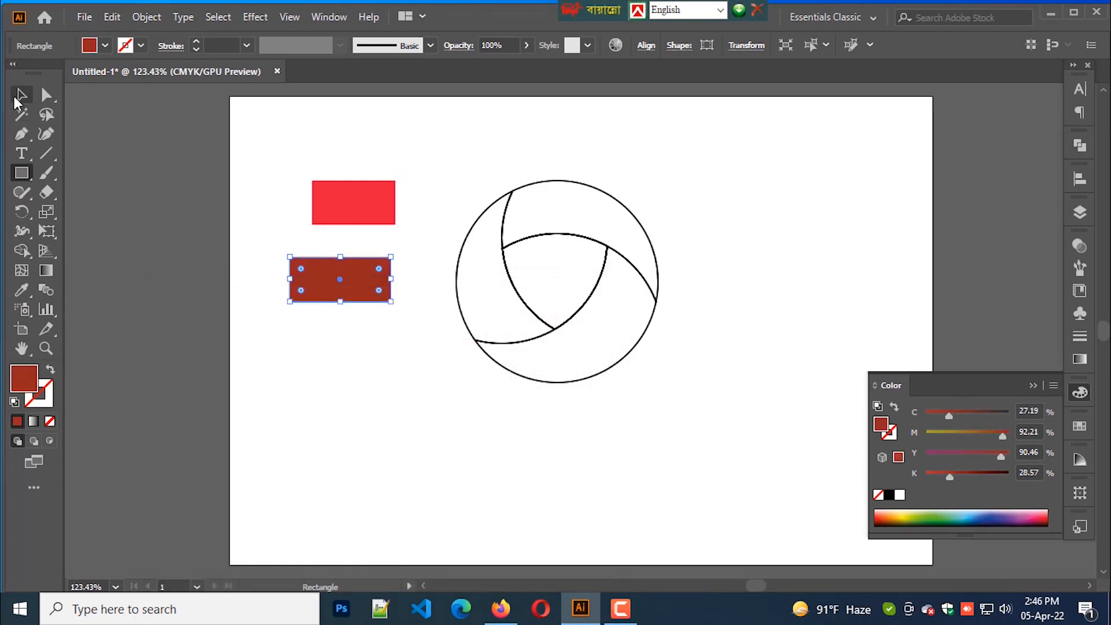
left_click(457, 473)
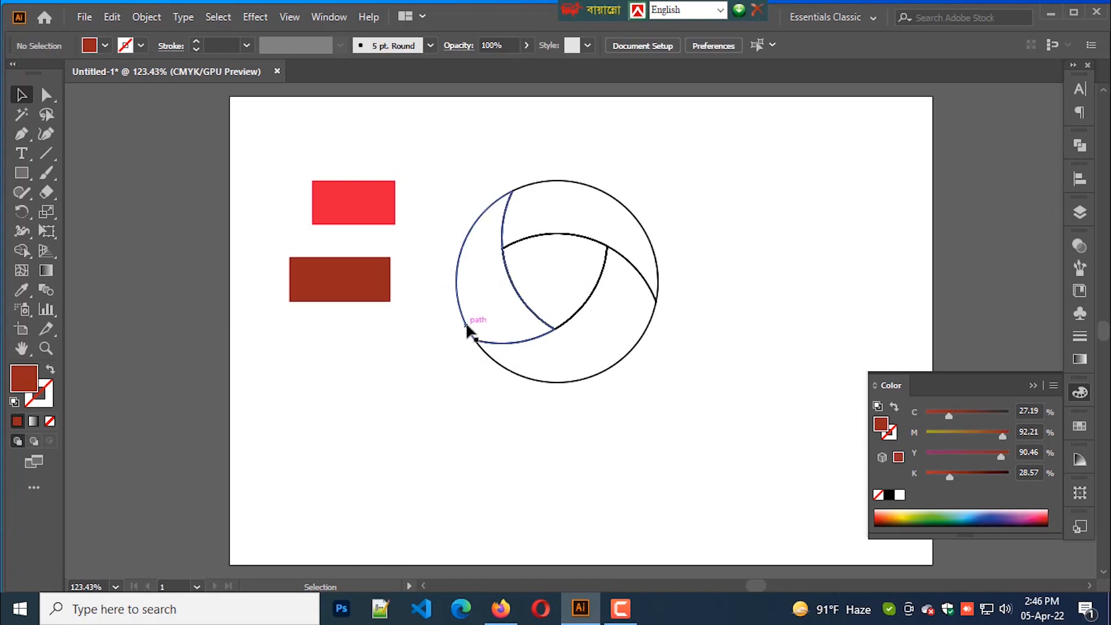
Fill the left blade with a linear gradient, sampling its first stop from the dark red rectangle and its last stop from the bright red one
left_click(467, 343)
left_click(45, 271)
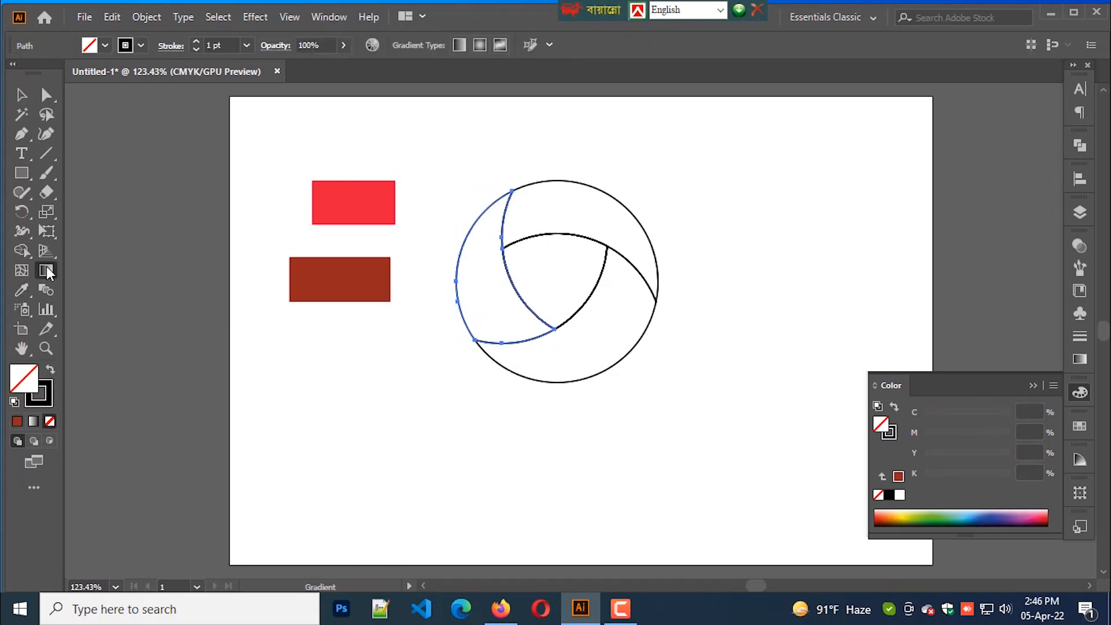
left_click(33, 421)
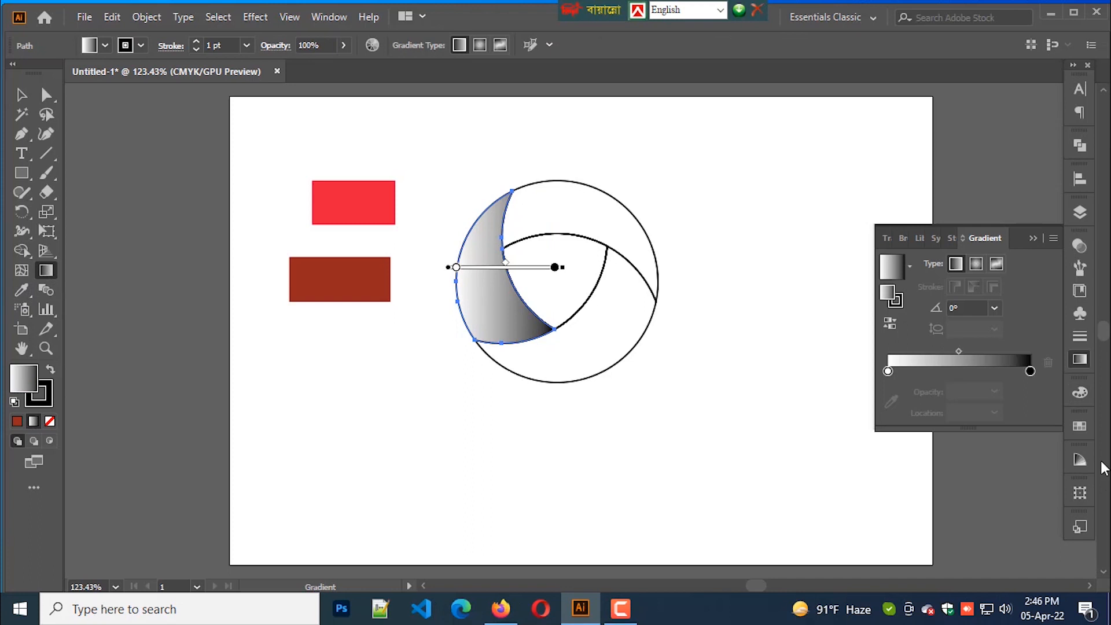
left_click(888, 371)
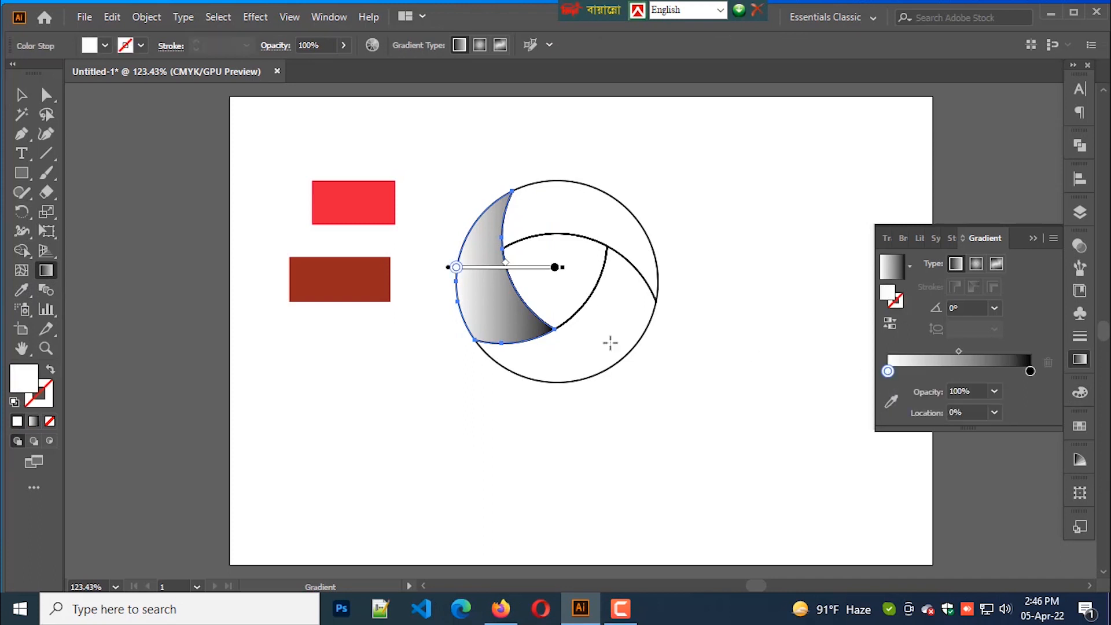
left_click(892, 401)
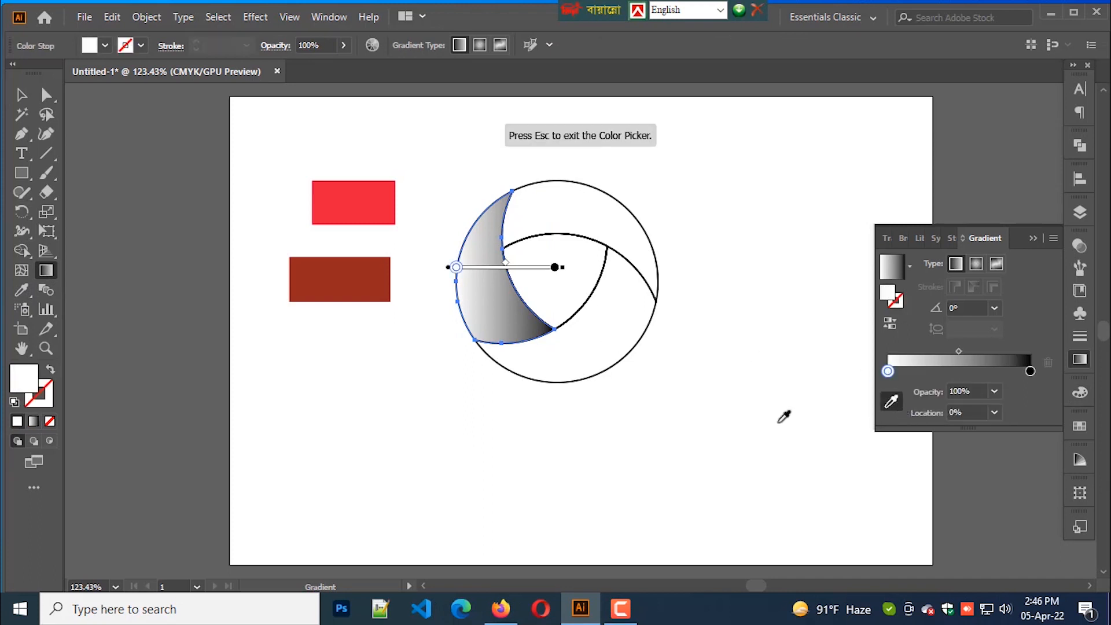
left_click(371, 279)
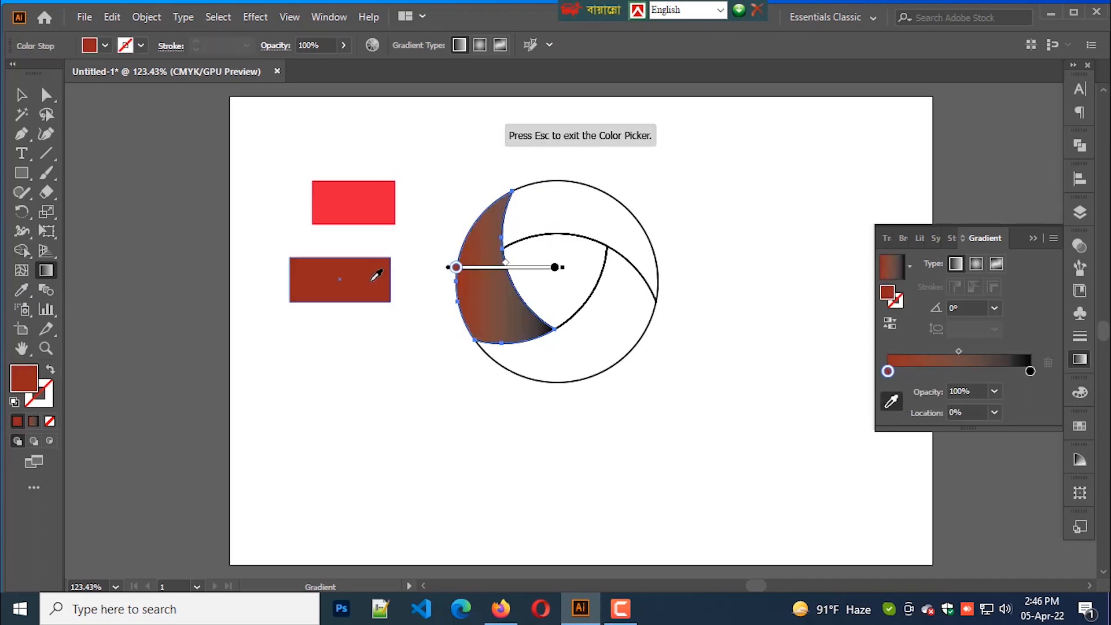
left_click(1030, 371)
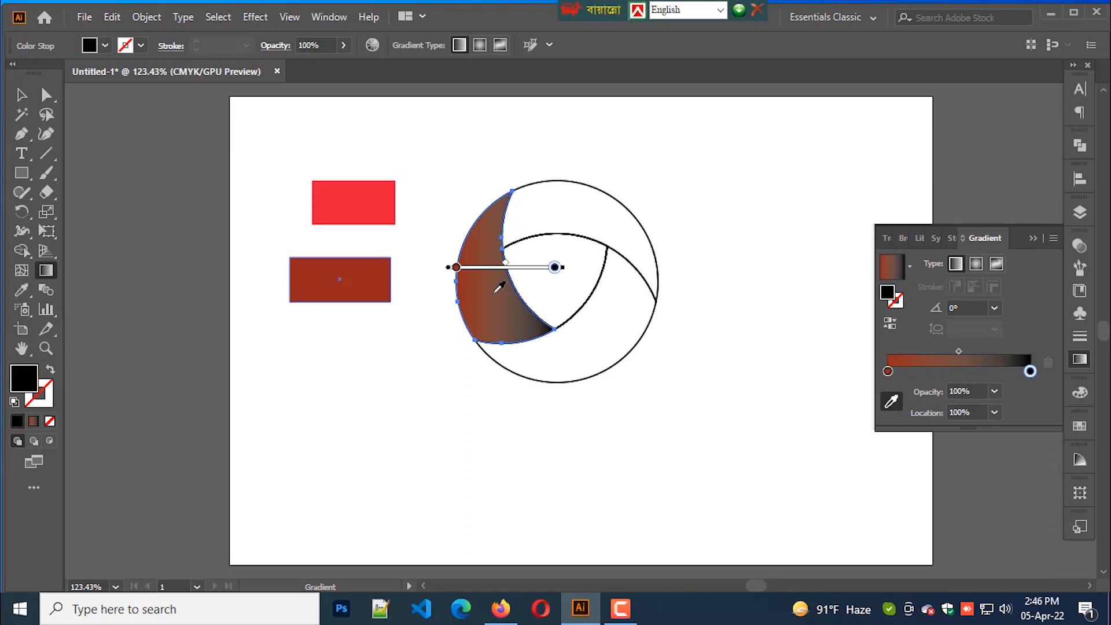
left_click(361, 197)
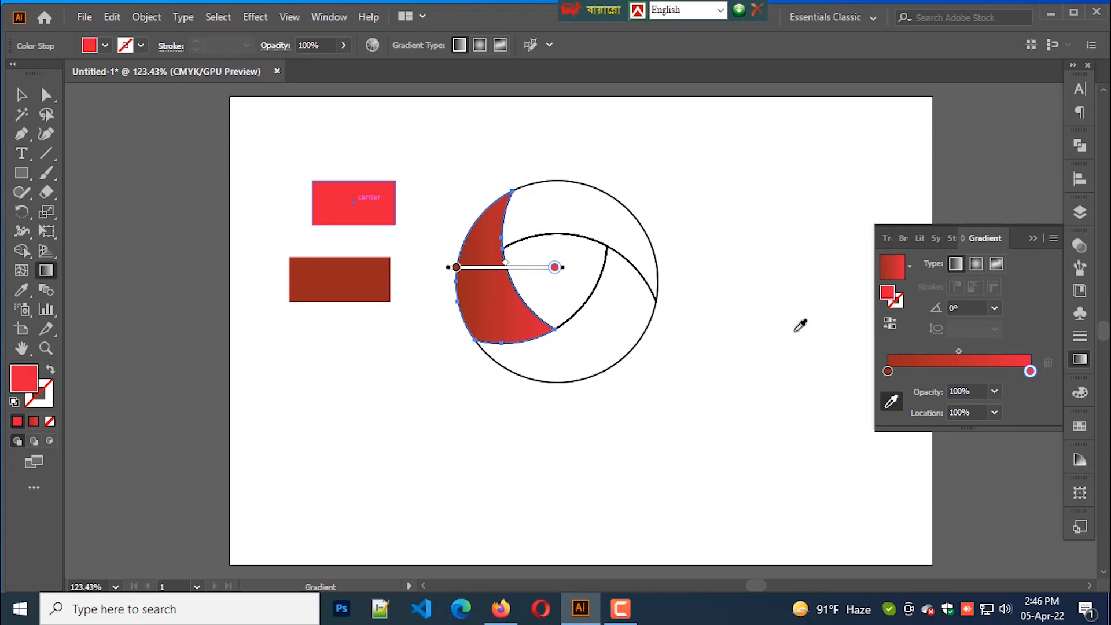
Set the left blade's gradient angle to 90°, and redraw its direction from the lower tip towards the upper tip at about 77.7°
left_click(964, 310)
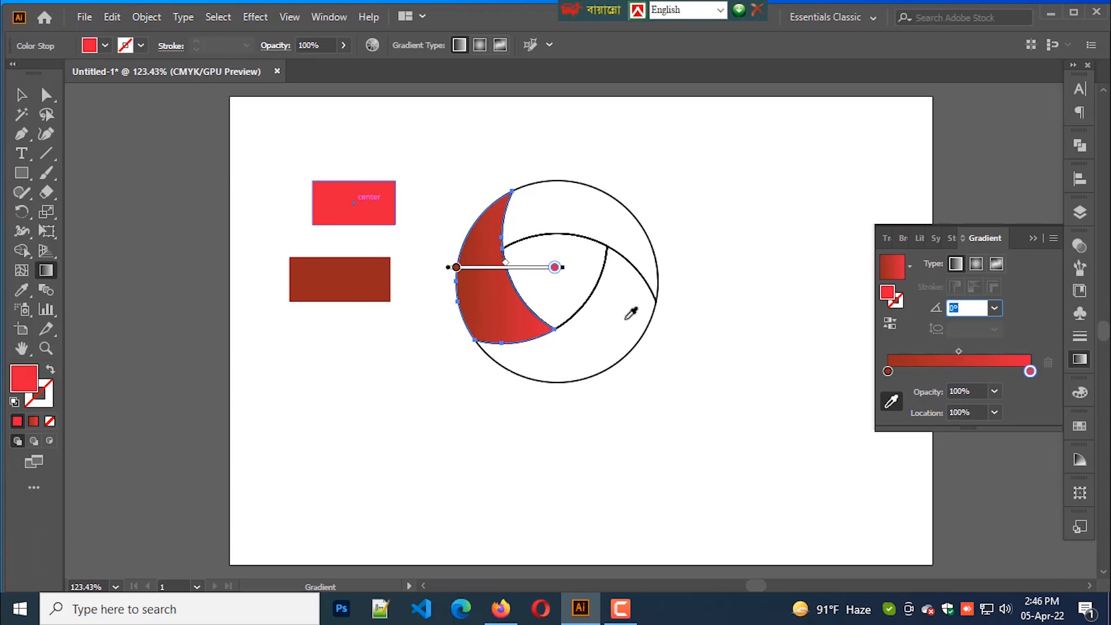
type("90")
key("Return")
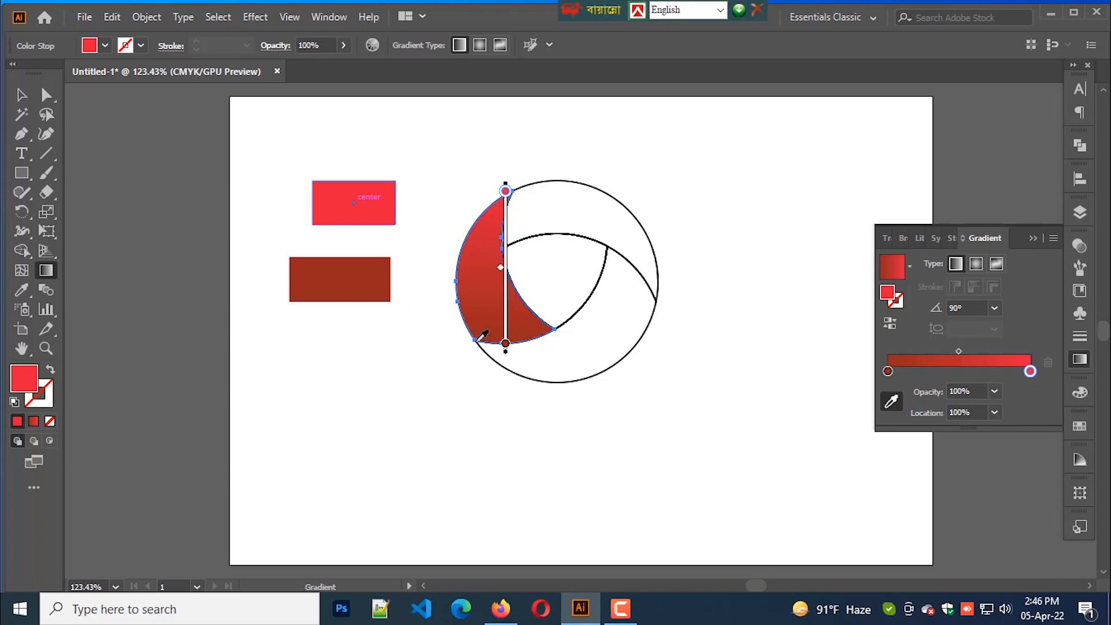
left_click_drag(474, 342, 509, 190)
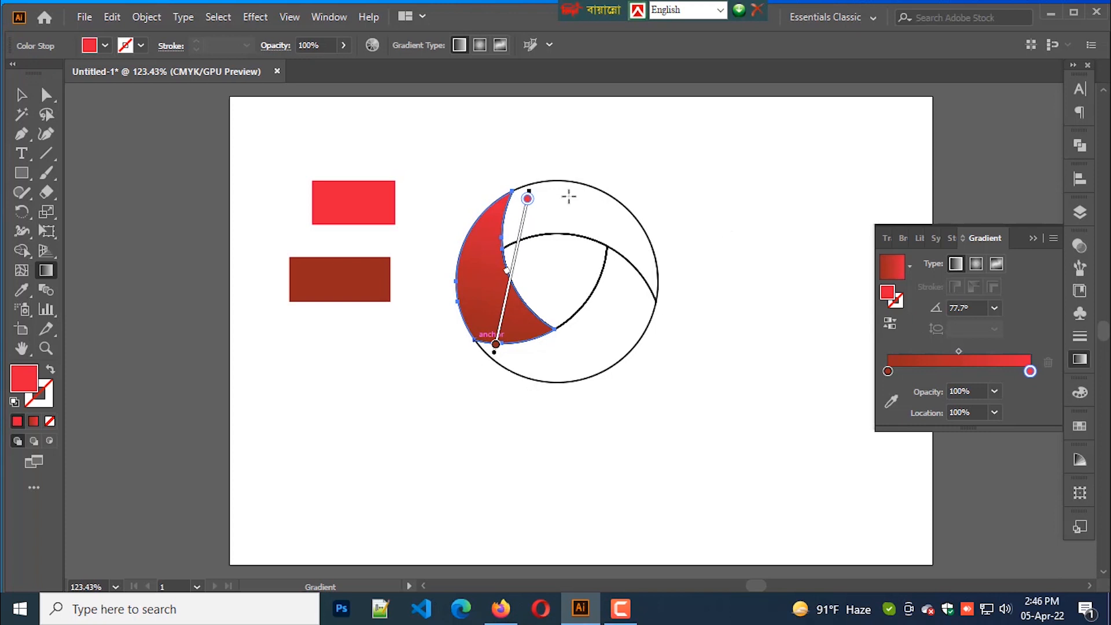
left_click(22, 96)
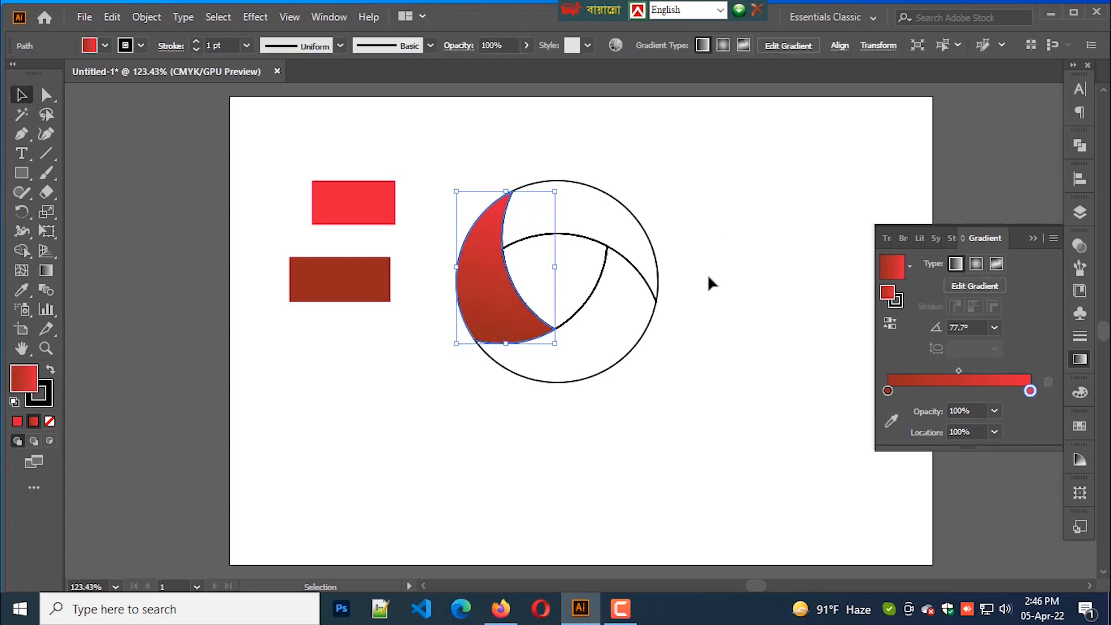
Select the upper blade and copy the left blade's red gradient onto it with the Eyedropper
left_click(642, 211)
left_click(596, 228)
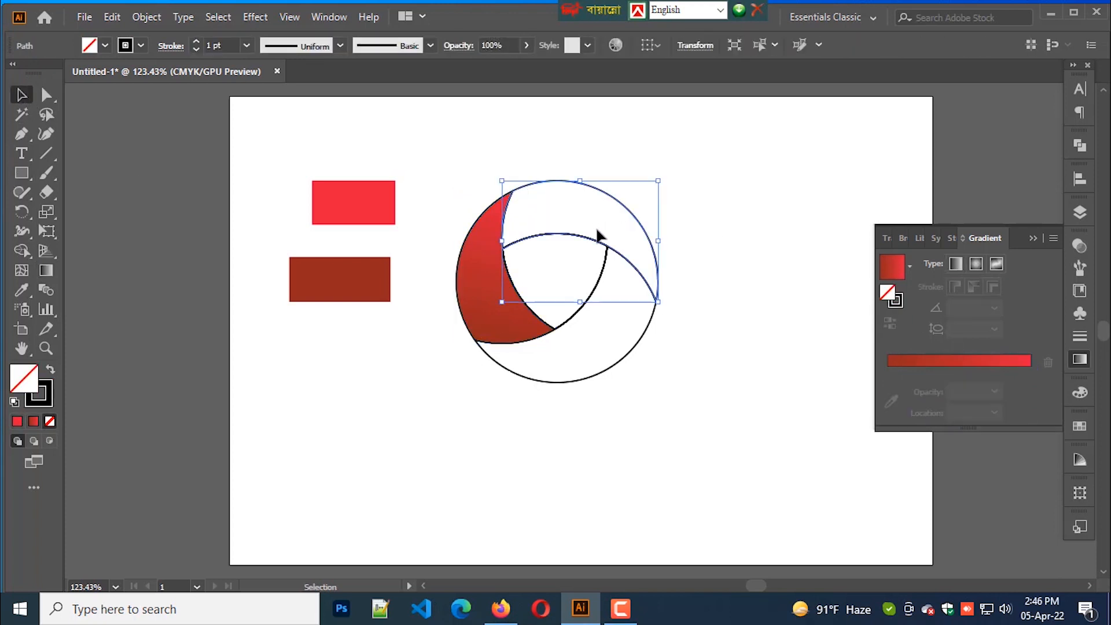
left_click(21, 289)
left_click(502, 301)
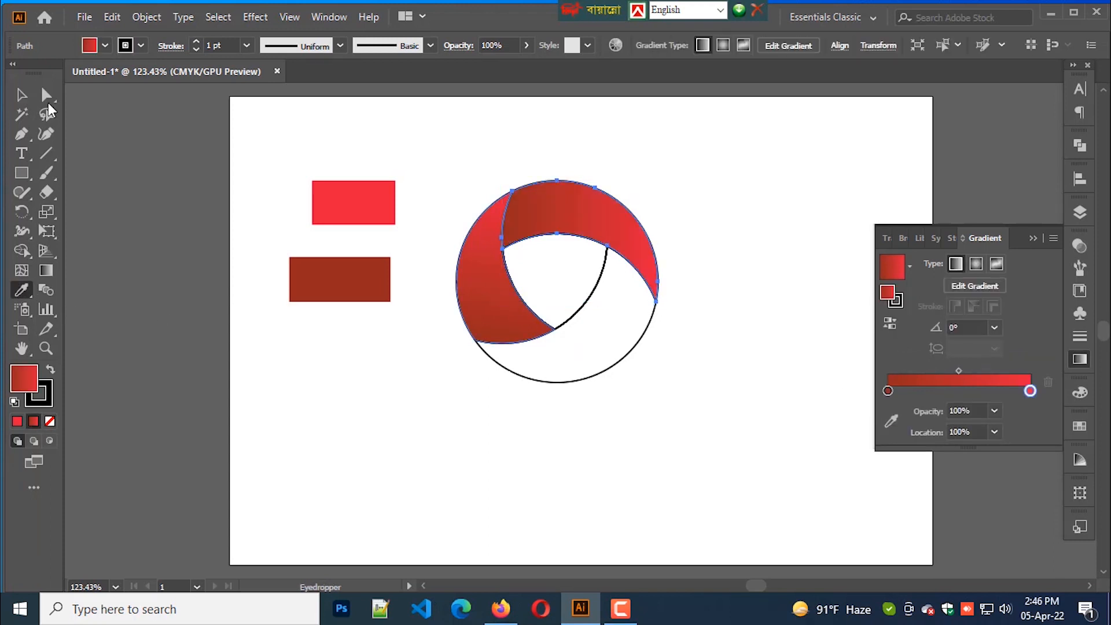
left_click(22, 95)
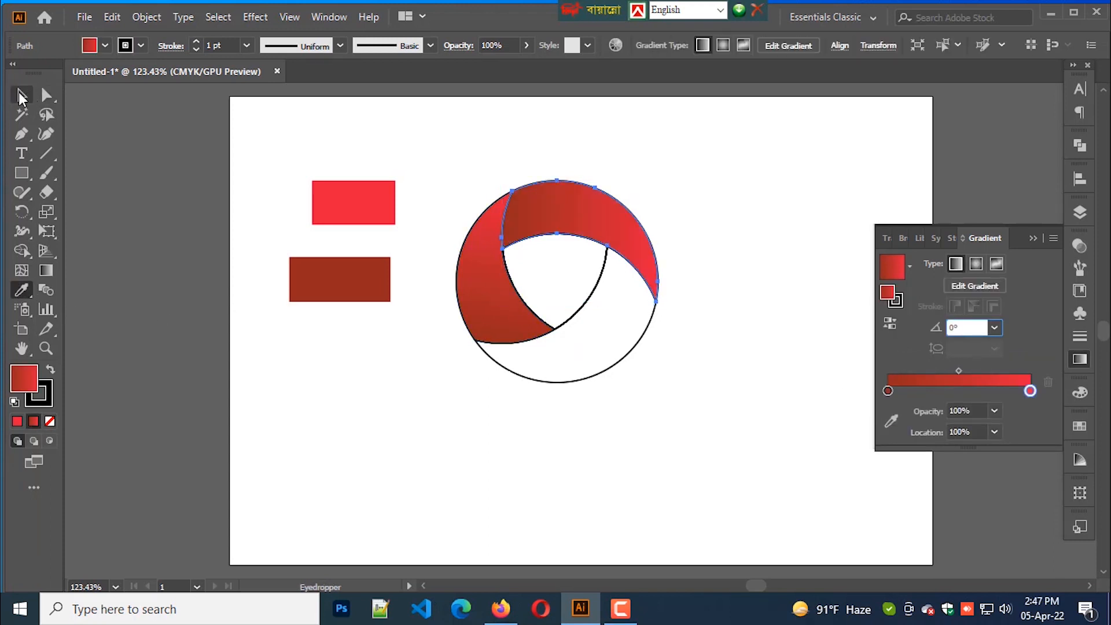
Select the lower blade and apply the left blade's red gradient to it with the Eyedropper
left_click(596, 400)
left_click(564, 379)
left_click(21, 290)
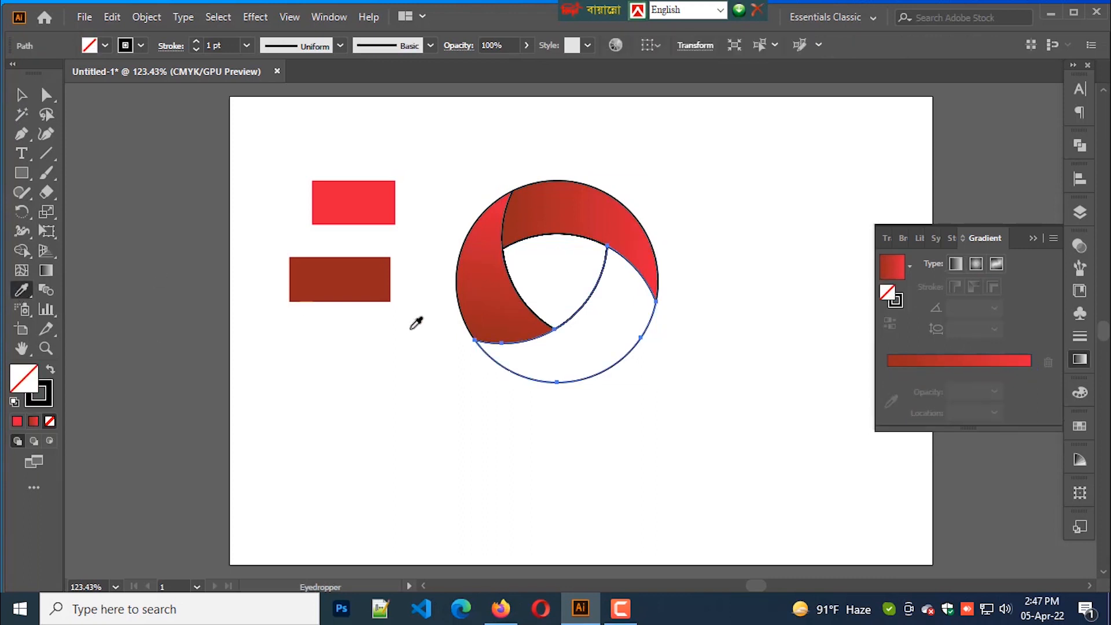
left_click(487, 302)
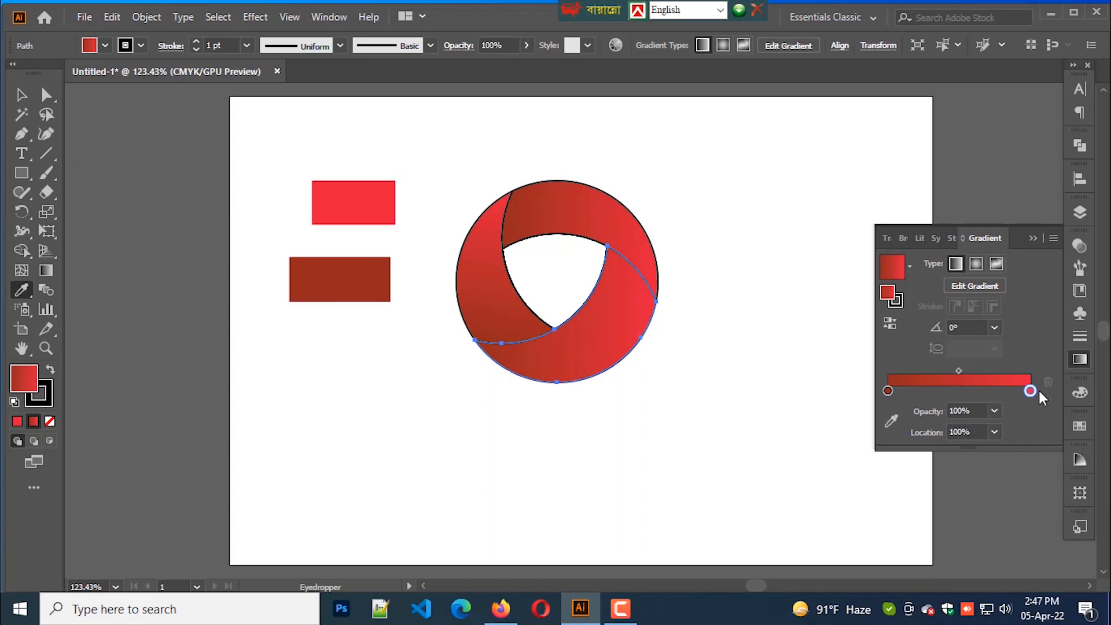
Redraw the lower blade's gradient from dark red at its right tip to bright red at its left tip, at about -165.8°
left_click(45, 271)
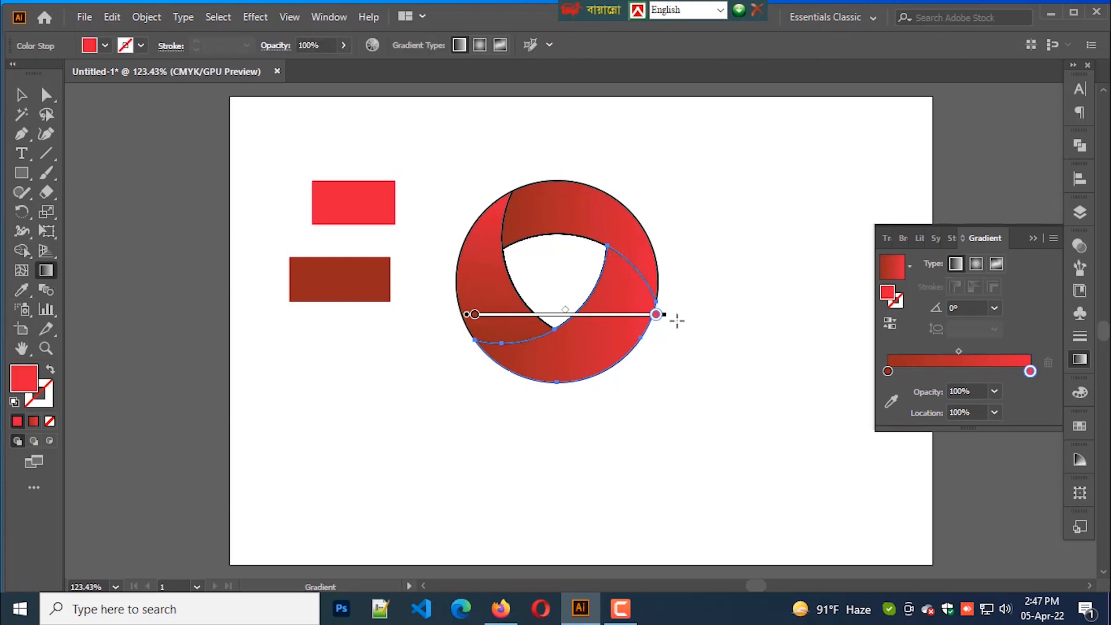
mouse_move(557, 331)
left_mouse_down()
mouse_move(495, 349)
mouse_move(472, 344)
left_mouse_up()
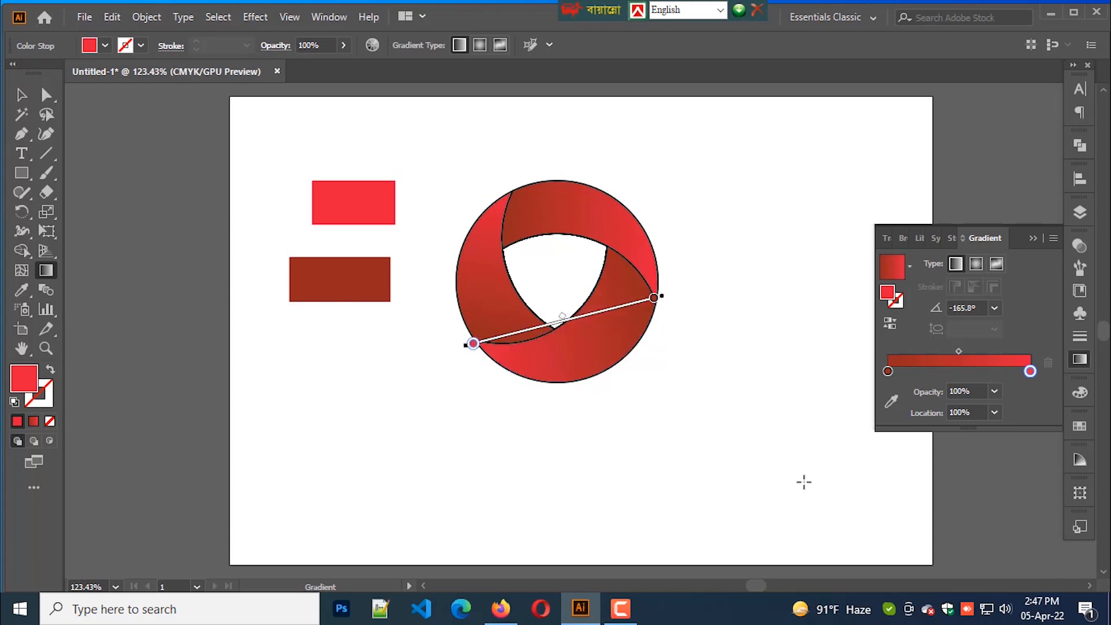
left_click(22, 94)
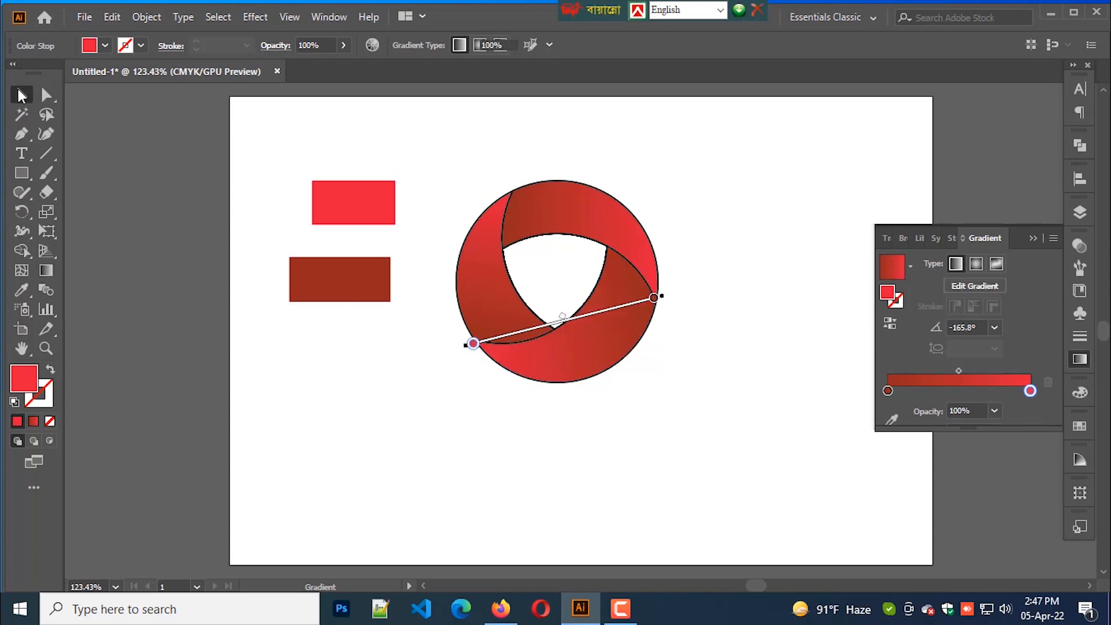
Redraw the upper blade's gradient from dark red at its upper-left corner to bright red at its lower-right tip, at about -36.6°
left_click(571, 228)
left_click(45, 270)
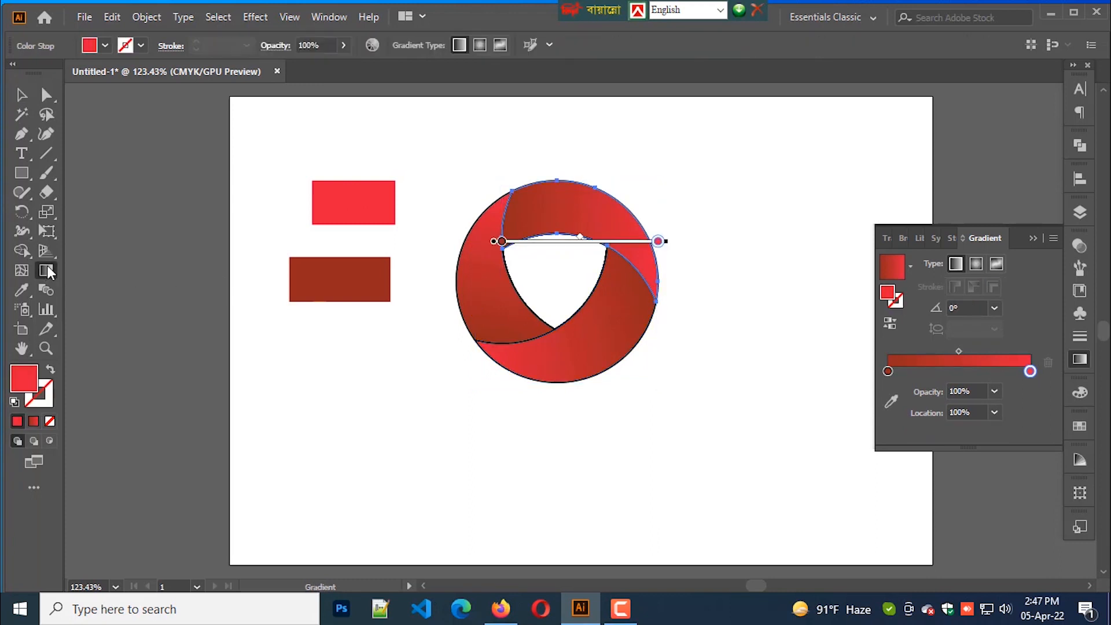
mouse_move(510, 187)
left_mouse_down()
mouse_move(627, 258)
mouse_move(662, 287)
mouse_move(658, 299)
left_mouse_up()
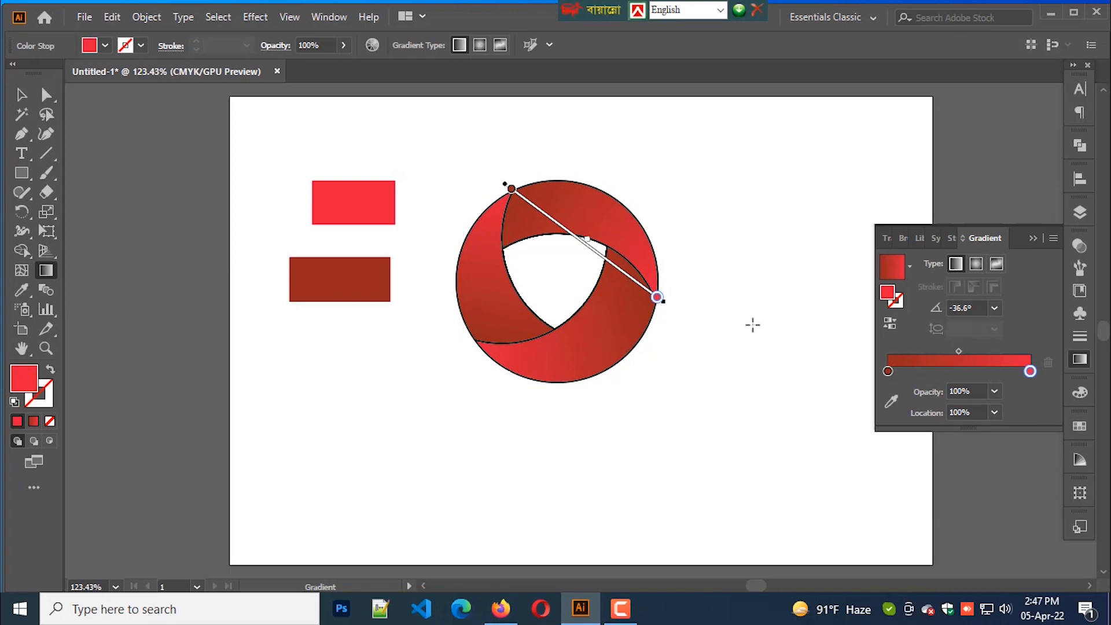
left_click(21, 95)
Select all the blades of the circular logo and set their stroke to none
mouse_move(682, 402)
left_mouse_down()
mouse_move(470, 157)
mouse_move(470, 218)
left_mouse_up()
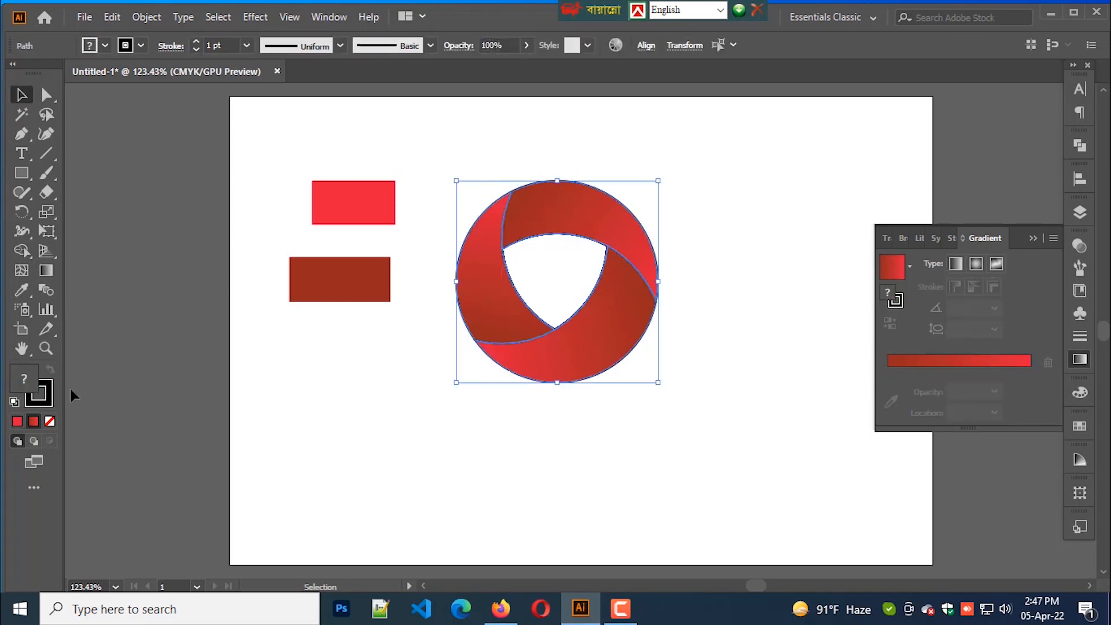
left_click(38, 391)
left_click(50, 421)
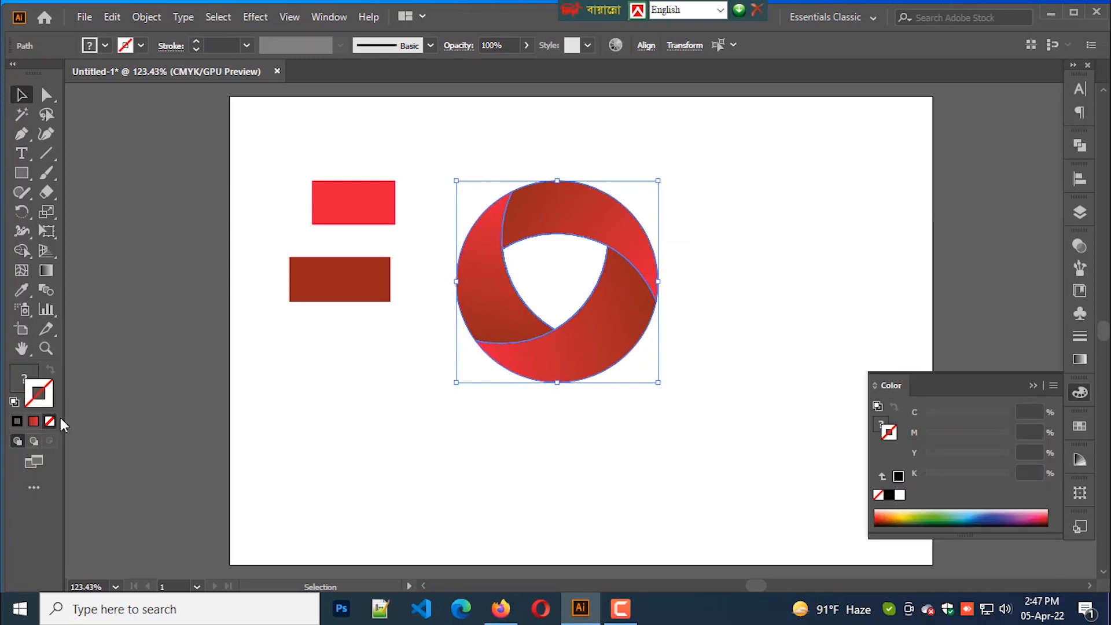
Select the two colour sample rectangles beside the logo and delete them
left_click(364, 414)
left_click_drag(292, 210, 363, 363)
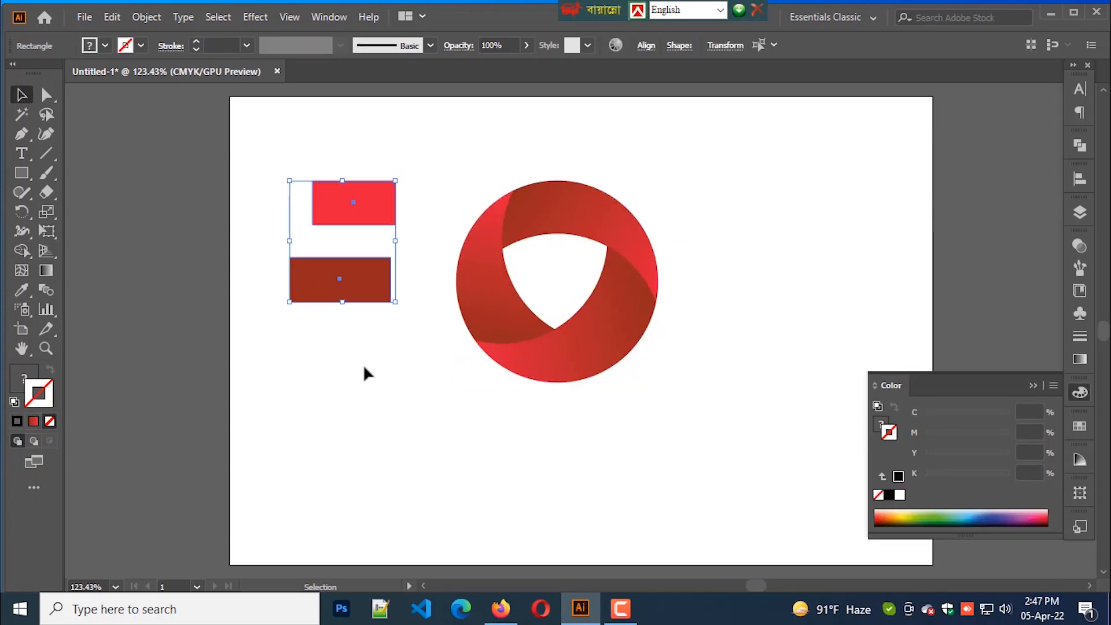
key("Delete")
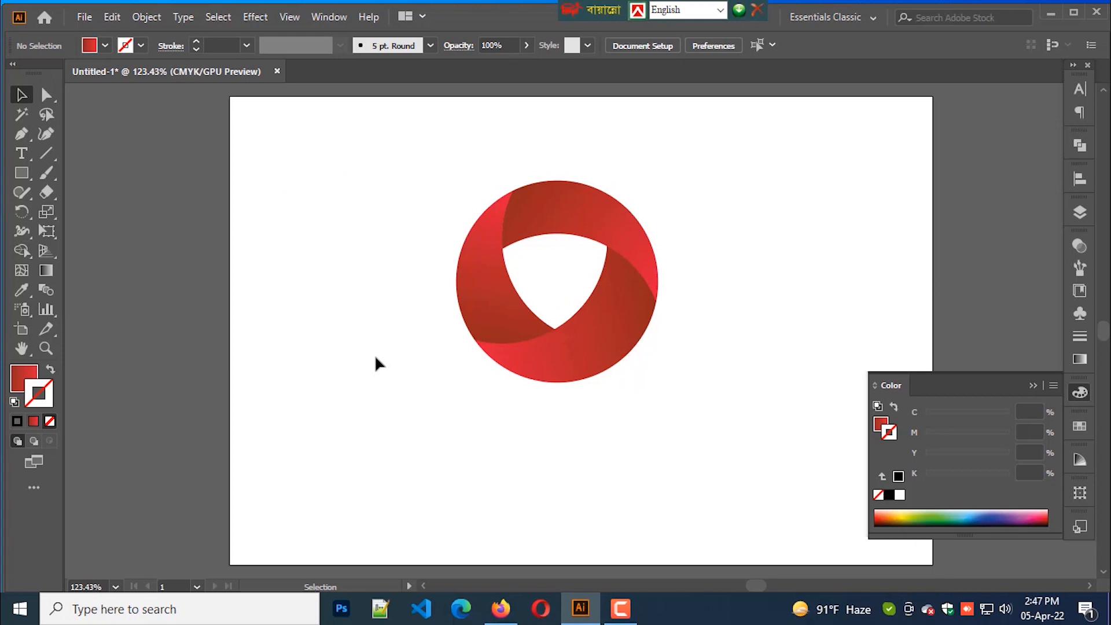